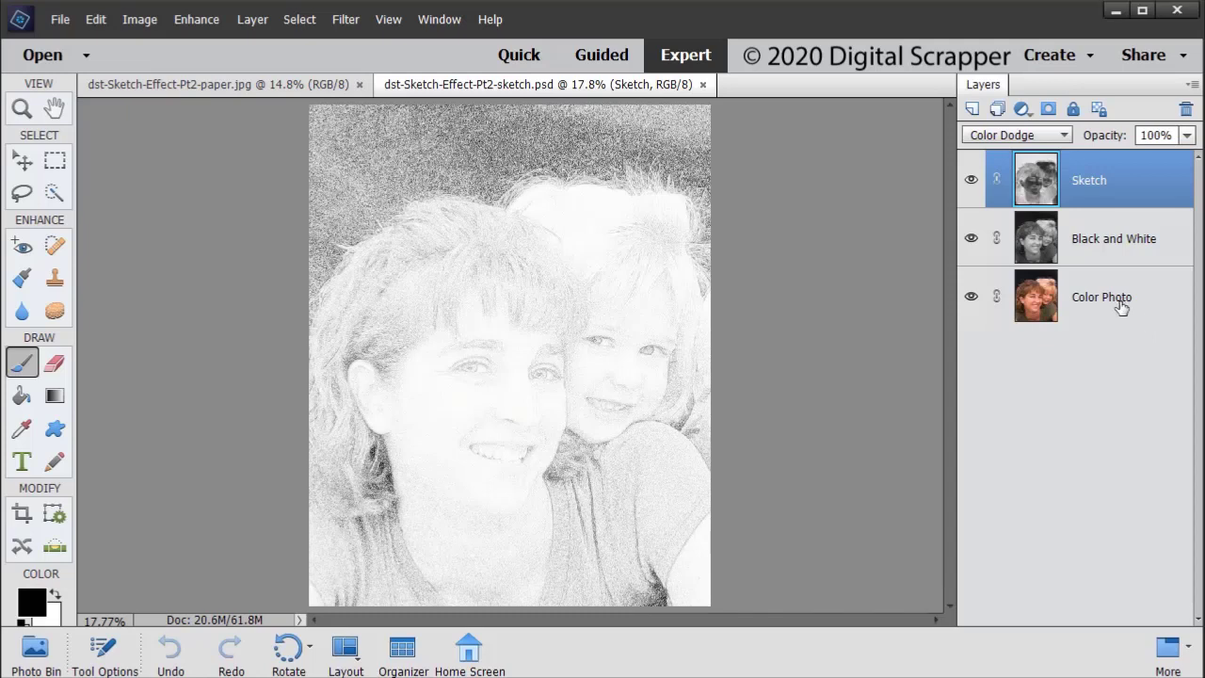
# Move Color Photo above Sketch, set its blend mode to Color, and set opacity to 100%
pyautogui.moveTo(1118, 303)
pyautogui.mouseDown()
pyautogui.moveTo(1108, 301)
pyautogui.moveTo(1090, 163)
pyautogui.moveTo(1090, 174)
pyautogui.mouseUp()
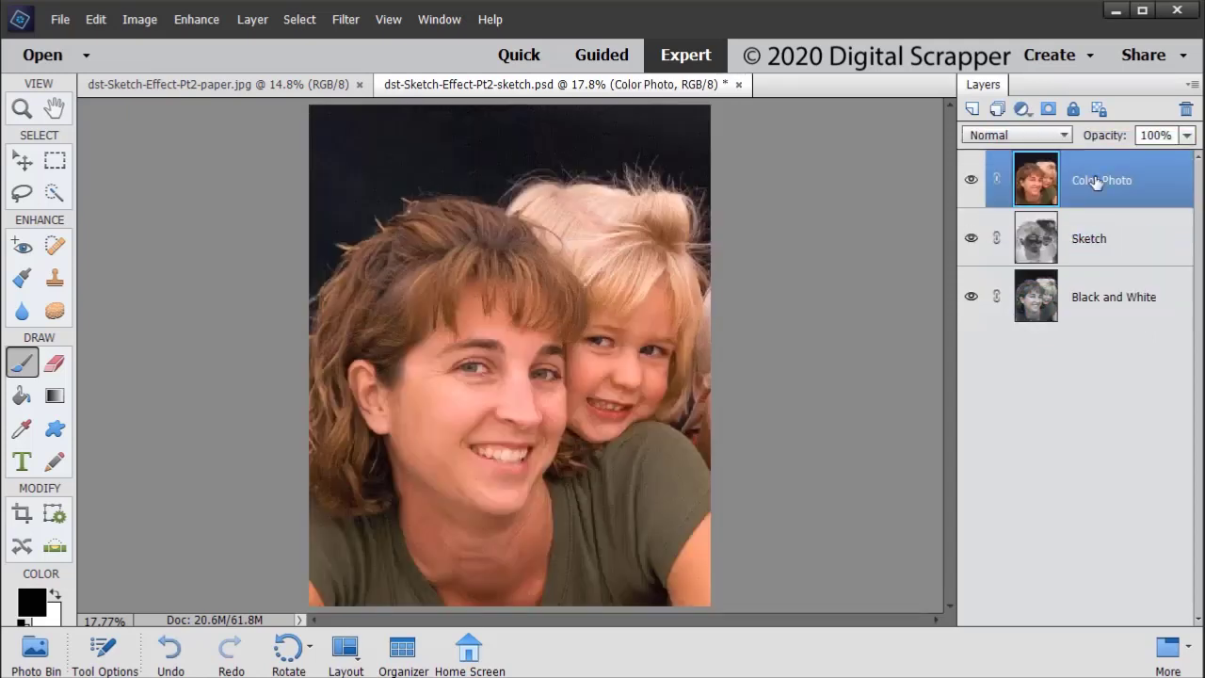
pyautogui.click(1012, 133)
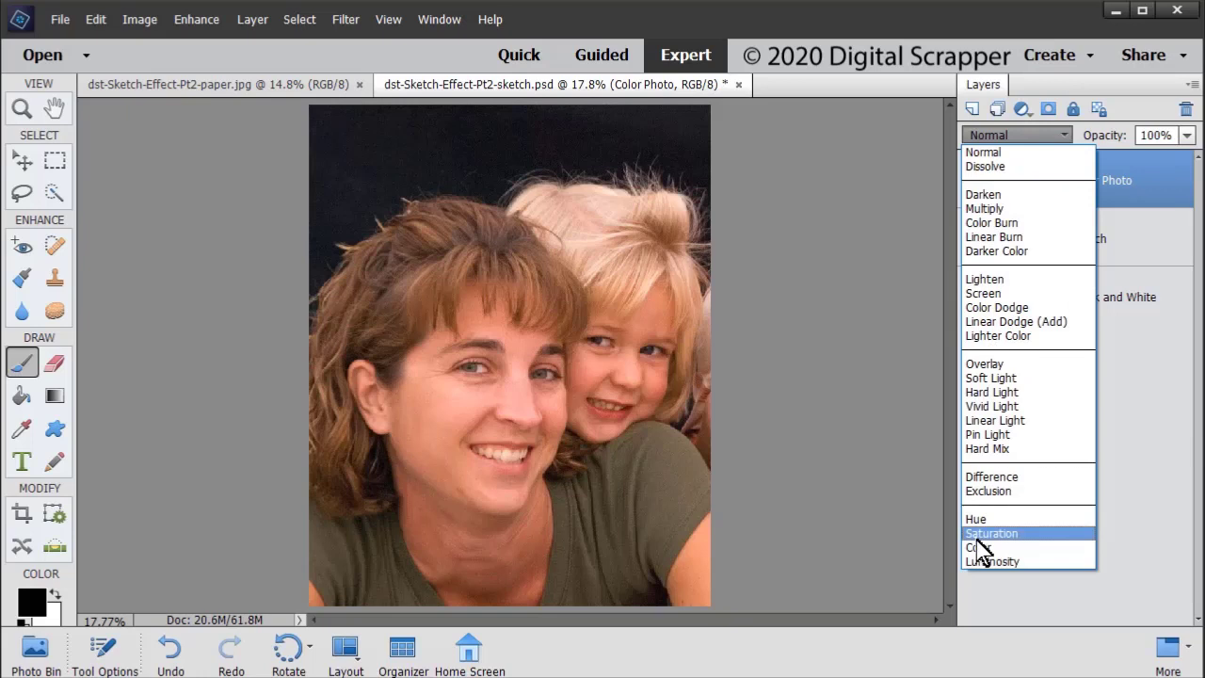
pyautogui.click(977, 550)
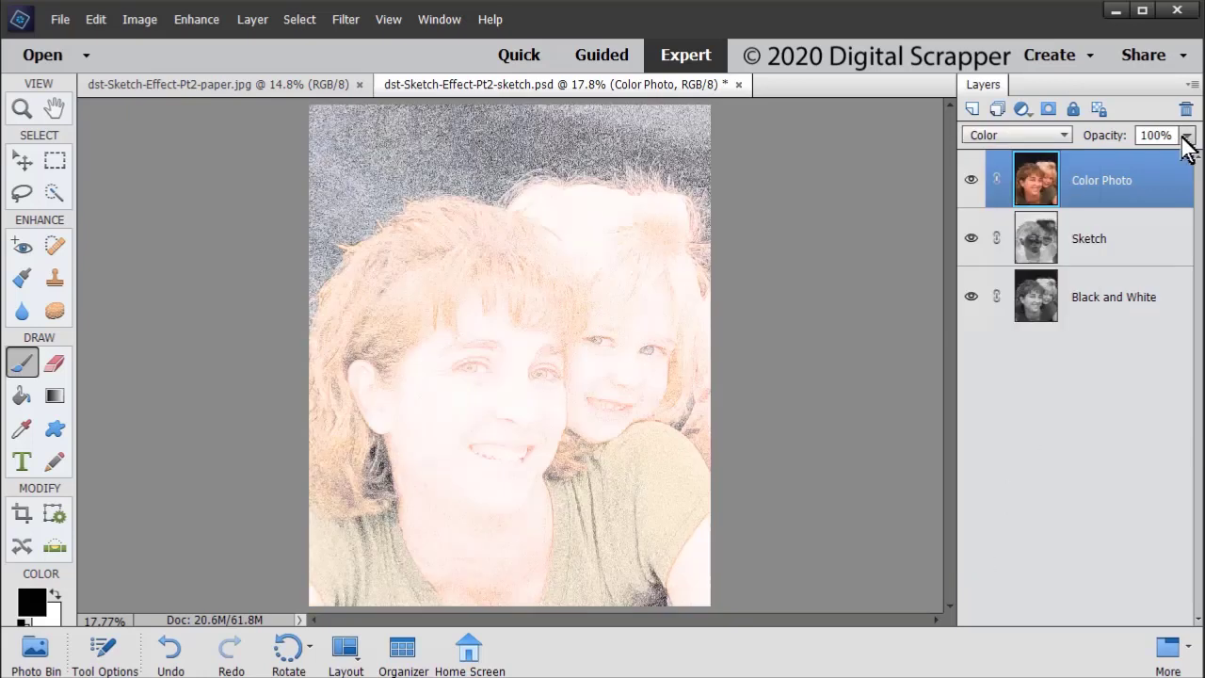
pyautogui.click(1187, 134)
pyautogui.moveTo(1181, 156)
pyautogui.mouseDown()
pyautogui.moveTo(1148, 161)
pyautogui.moveTo(1191, 158)
pyautogui.mouseUp()
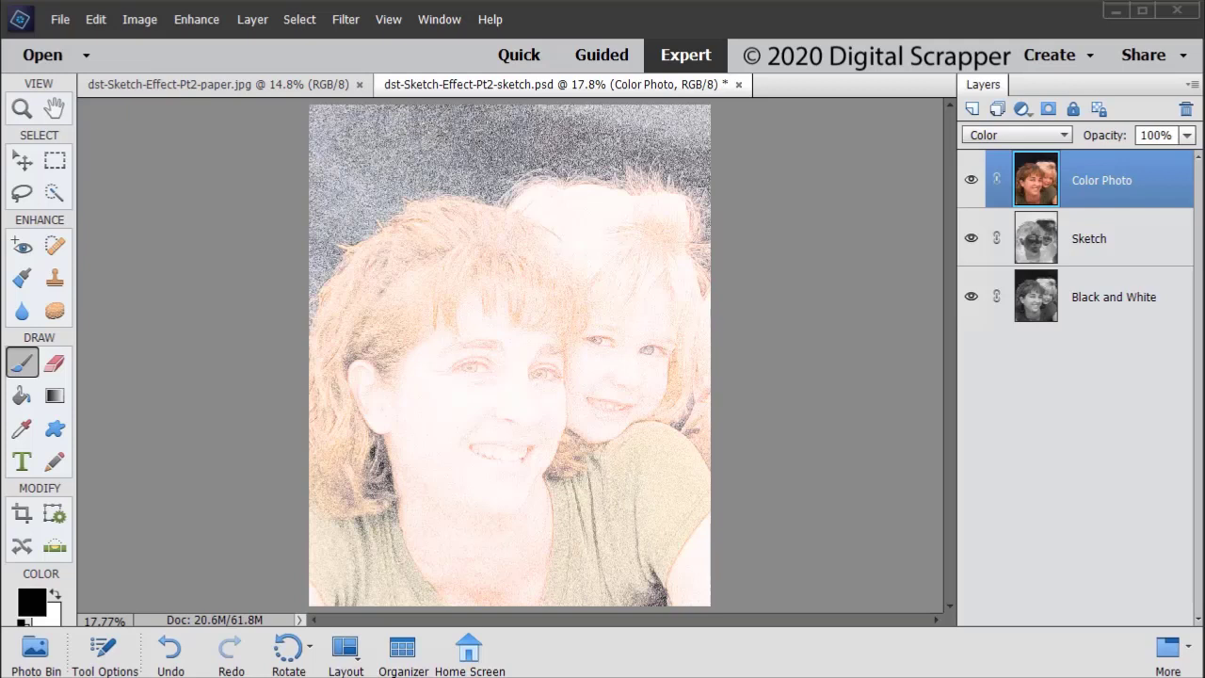
# Flatten sketch.psd to one Background layer and float its window over paper.jpg
pyautogui.rightClick(991, 187)
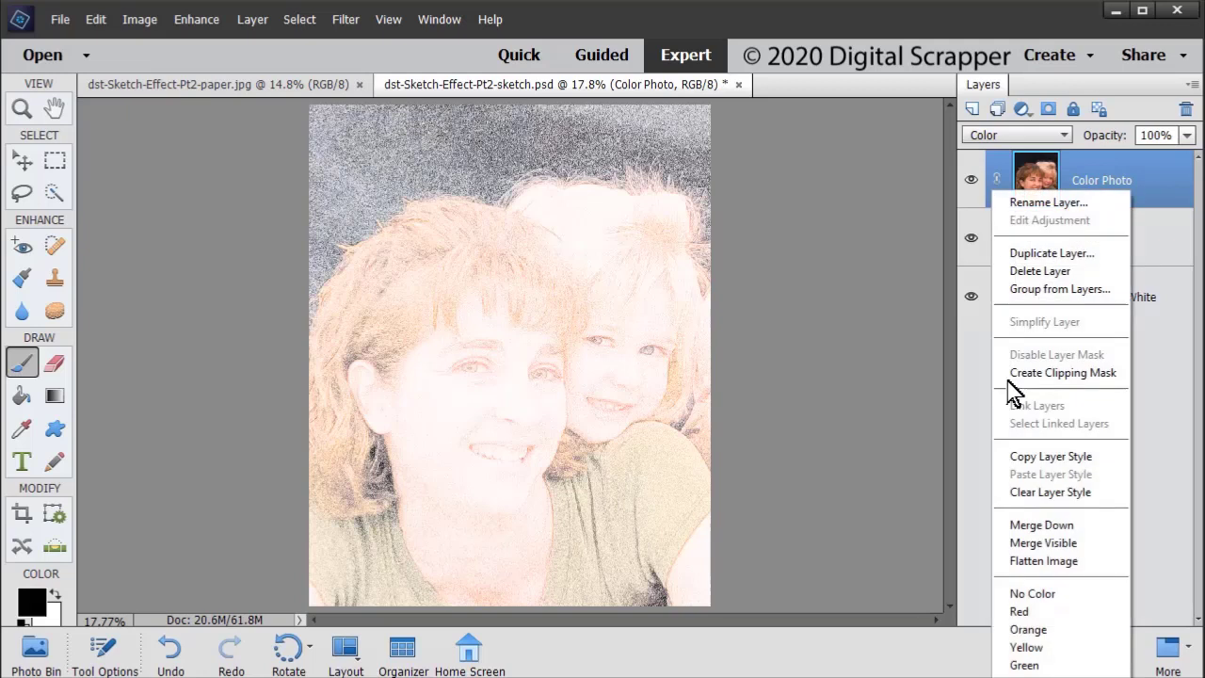
pyautogui.click(1044, 561)
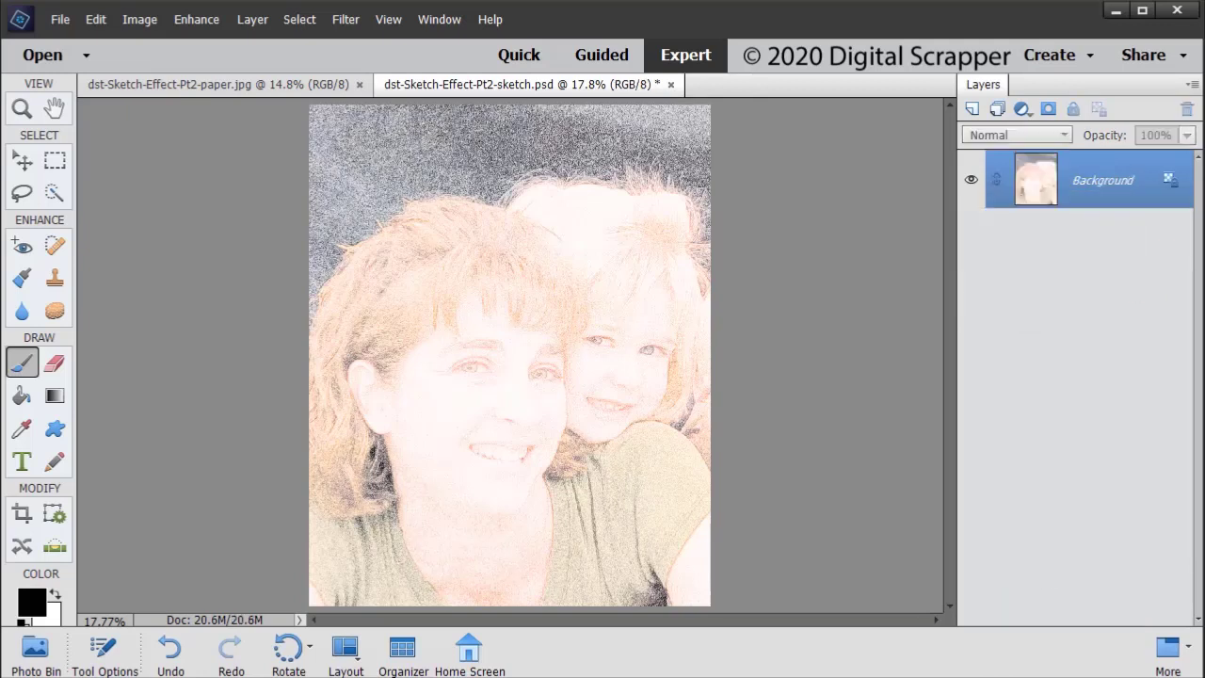
pyautogui.click(163, 86)
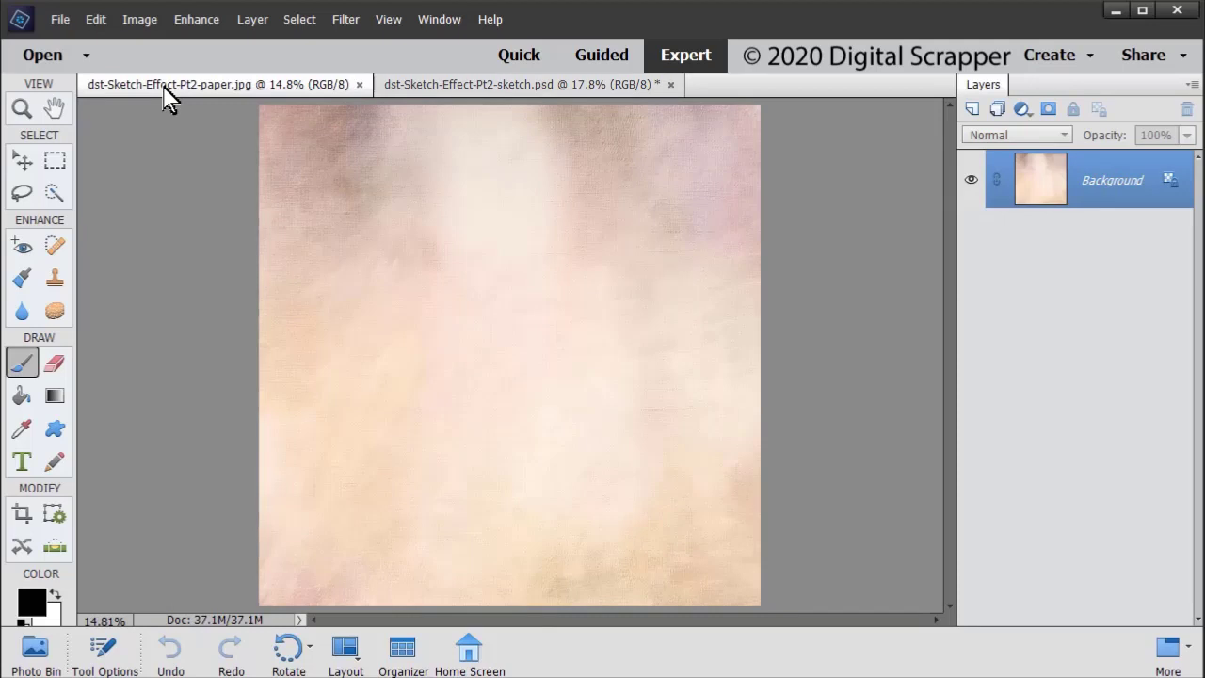
pyautogui.moveTo(428, 84)
pyautogui.mouseDown()
pyautogui.moveTo(457, 148)
pyautogui.moveTo(527, 189)
pyautogui.moveTo(546, 157)
pyautogui.mouseUp()
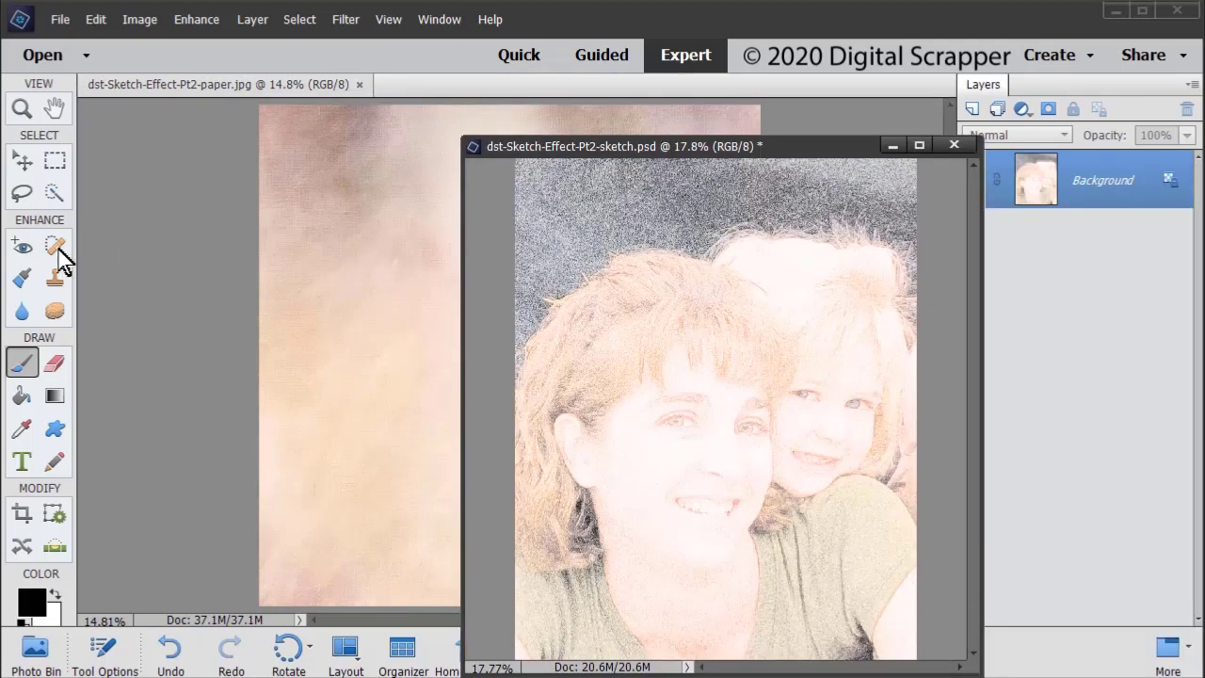
# Drag the flattened sketch onto paper.jpg as Layer 1 with the Move tool, then minimise the sketch window
pyautogui.click(22, 163)
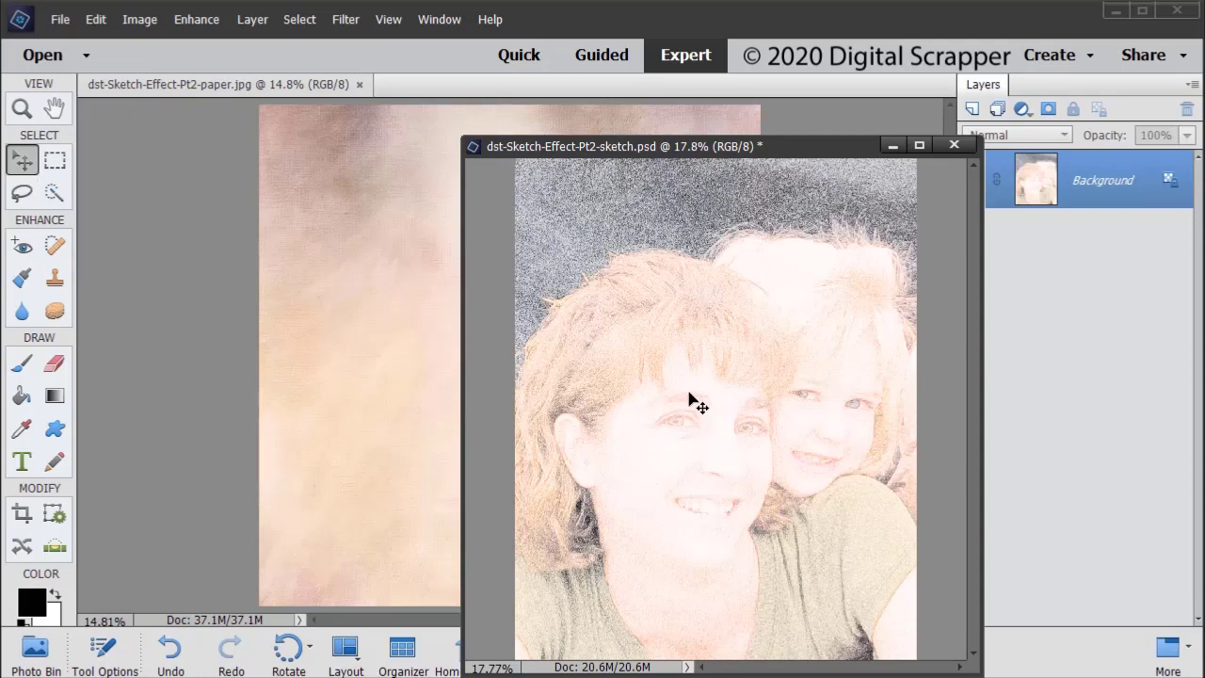
pyautogui.moveTo(689, 397); pyautogui.dragTo(359, 344)
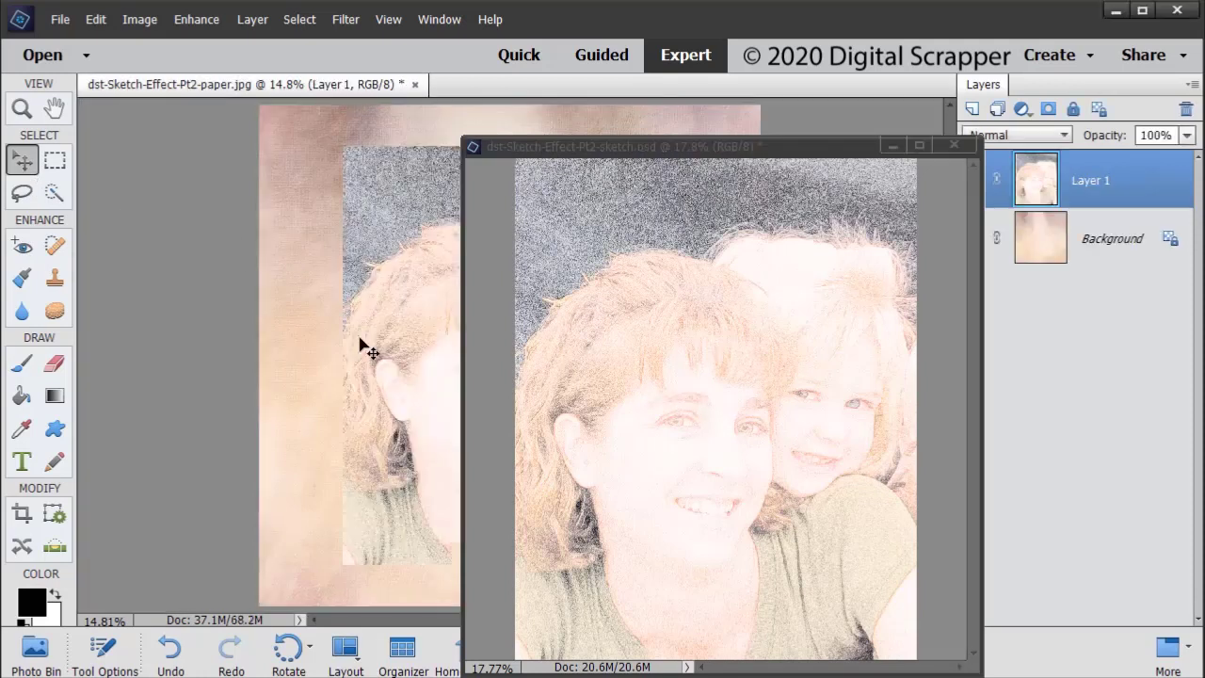
pyautogui.moveTo(738, 151)
pyautogui.mouseDown()
pyautogui.moveTo(724, 134)
pyautogui.moveTo(719, 161)
pyautogui.mouseUp()
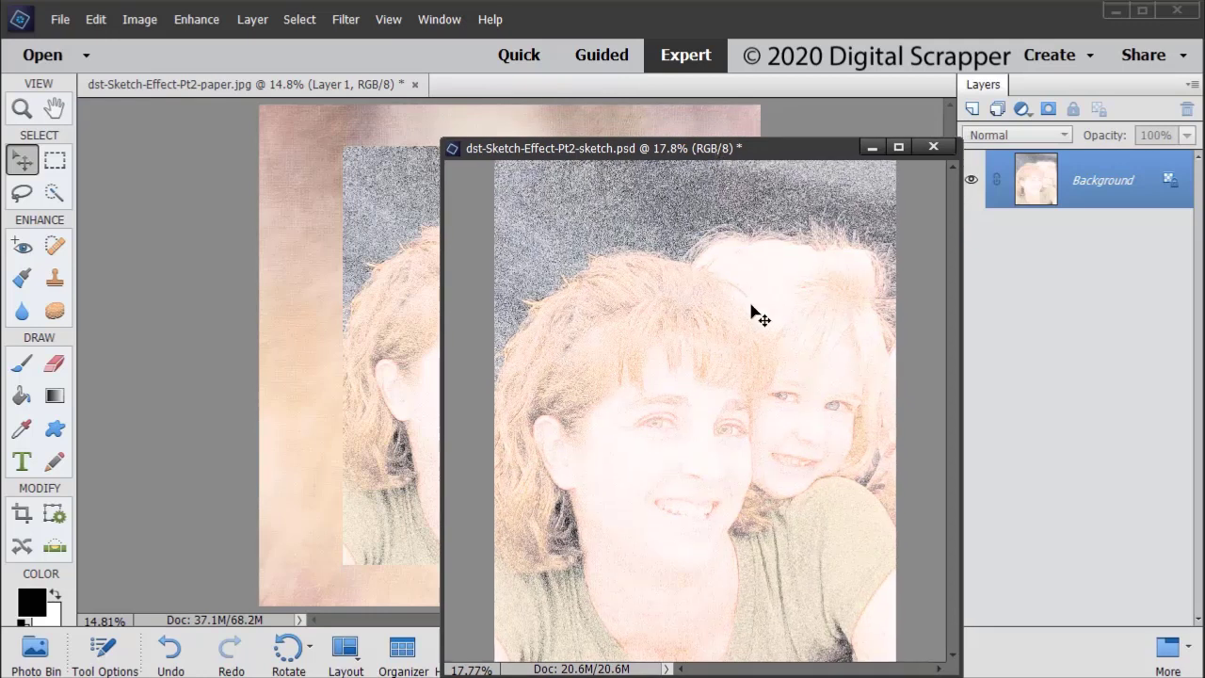
pyautogui.click(871, 148)
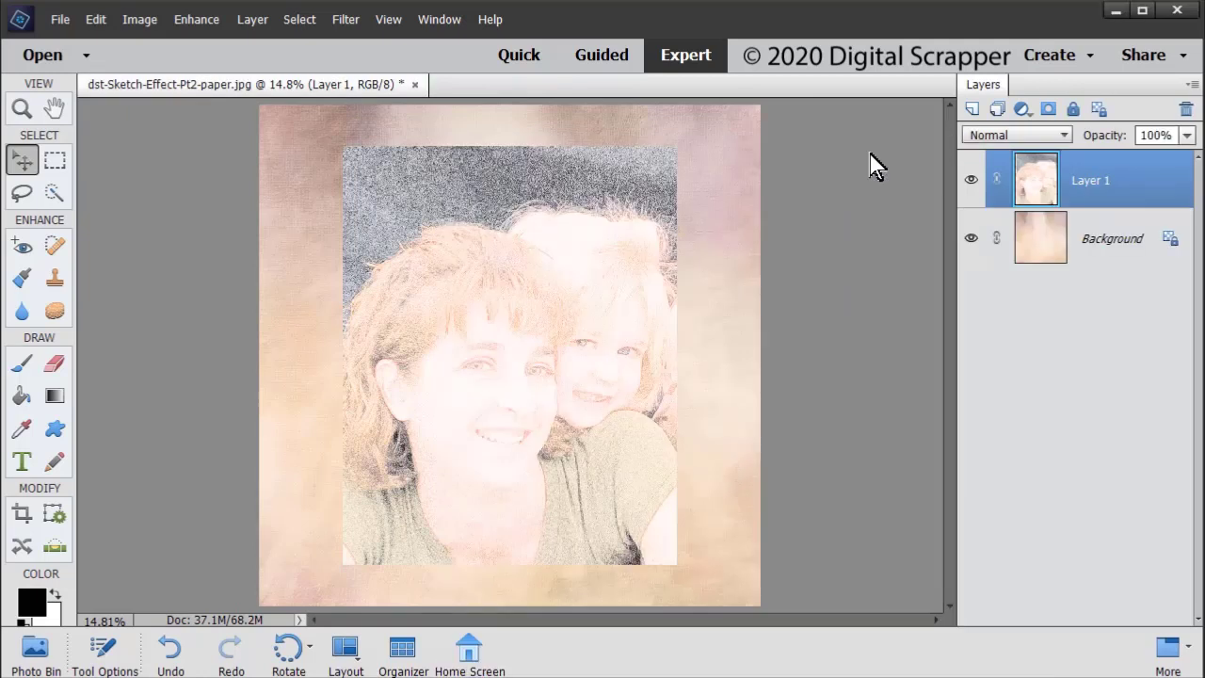
# Free-transform the sketch layer, scaling it and moving it higher toward the paper's centre
pyautogui.hotkey('ctrl', 't')
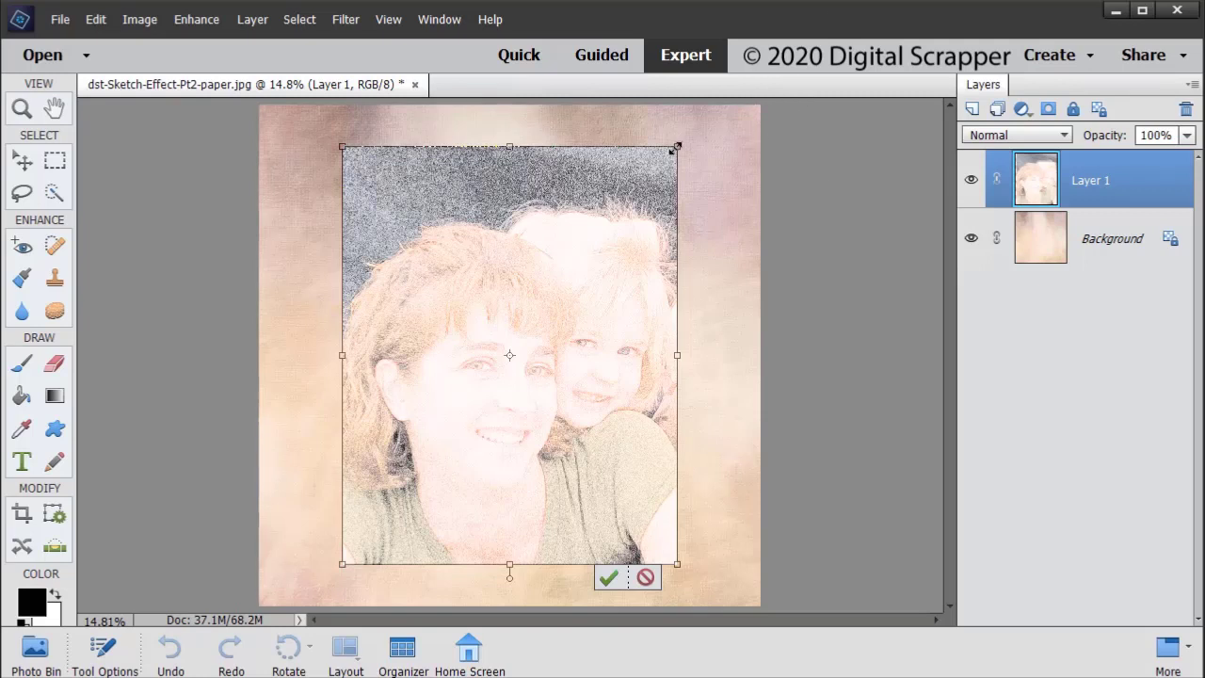
pyautogui.moveTo(677, 147)
pyautogui.mouseDown()
pyautogui.moveTo(662, 164)
pyautogui.moveTo(677, 147)
pyautogui.mouseUp()
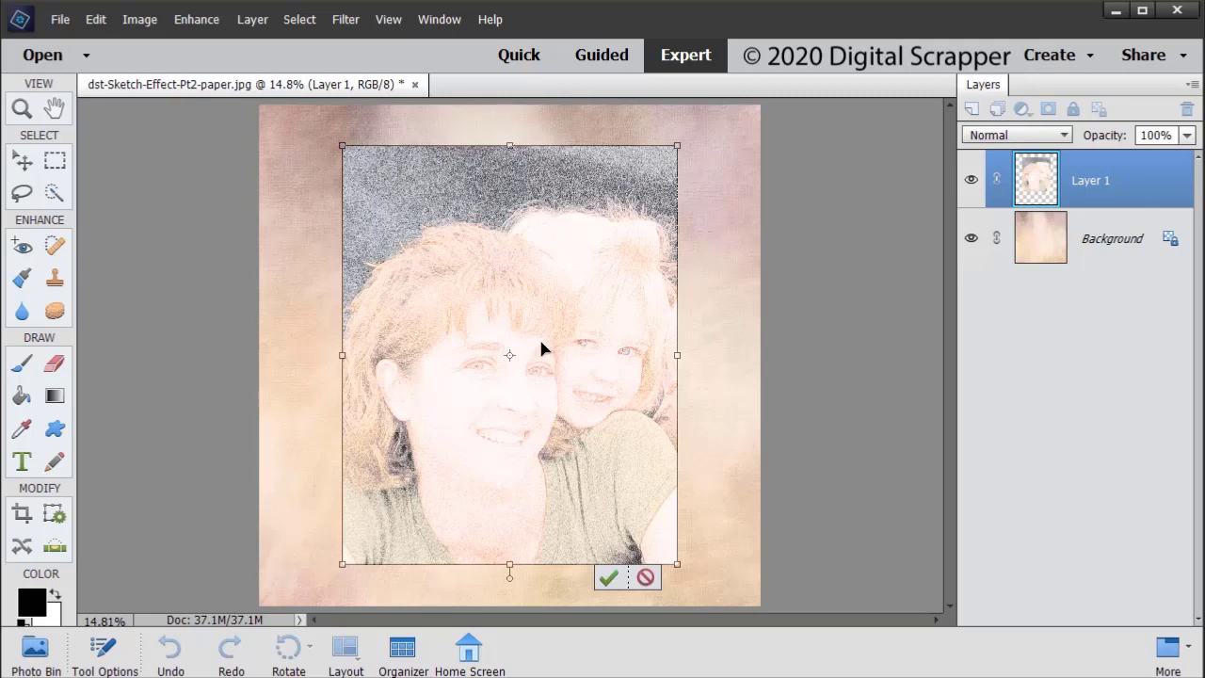
pyautogui.moveTo(506, 329); pyautogui.dragTo(507, 294)
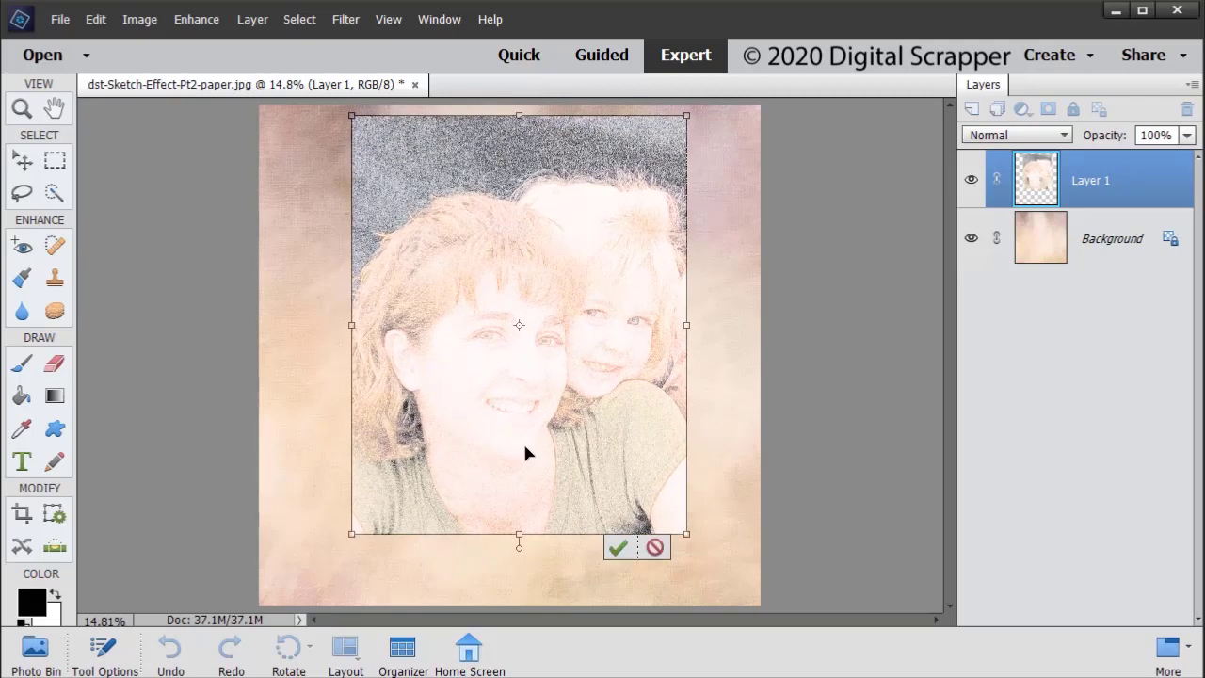
pyautogui.click(618, 548)
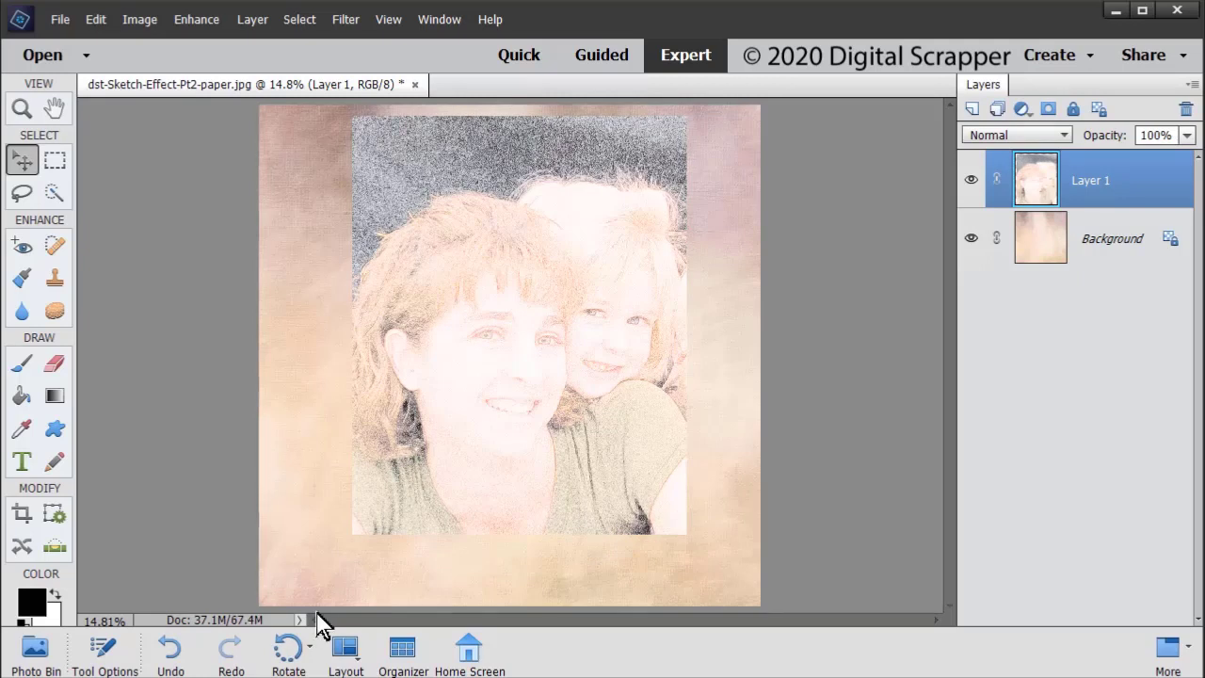
# Choose a soft round brush tip from the Default Brushes library
pyautogui.click(22, 367)
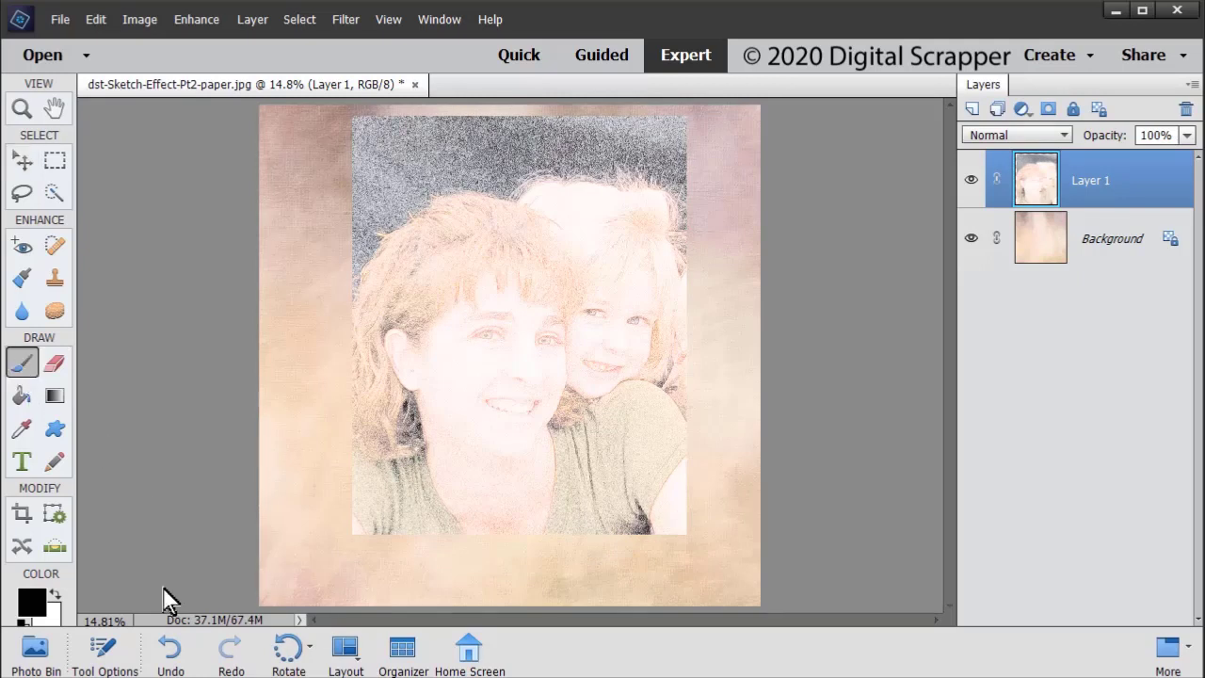
pyautogui.click(103, 654)
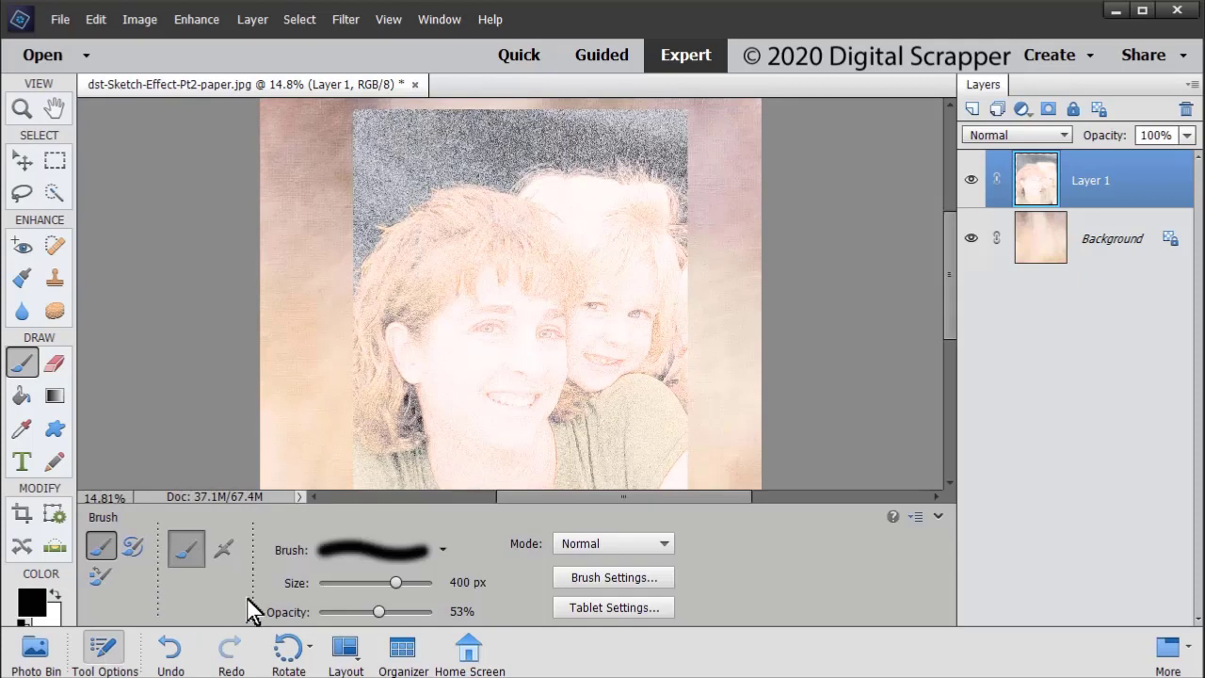
pyautogui.click(441, 550)
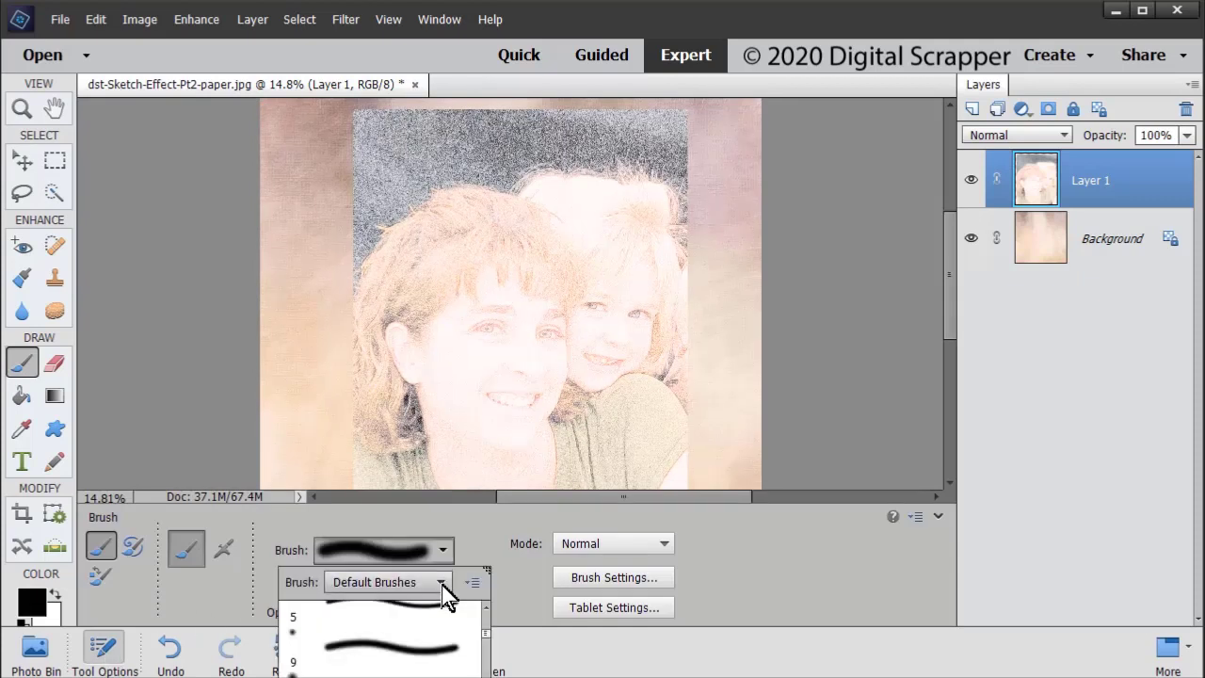
pyautogui.click(443, 582)
pyautogui.click(441, 579)
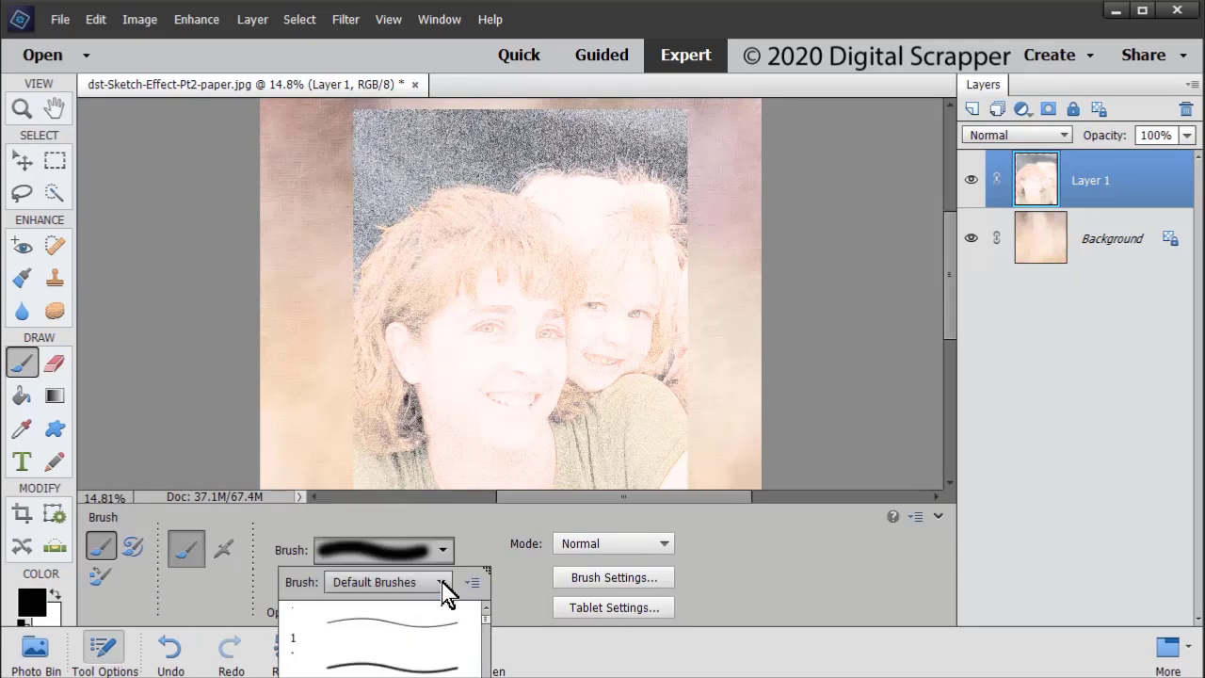
pyautogui.scroll(-2, 405, 640)
pyautogui.scroll(-3, 421, 659)
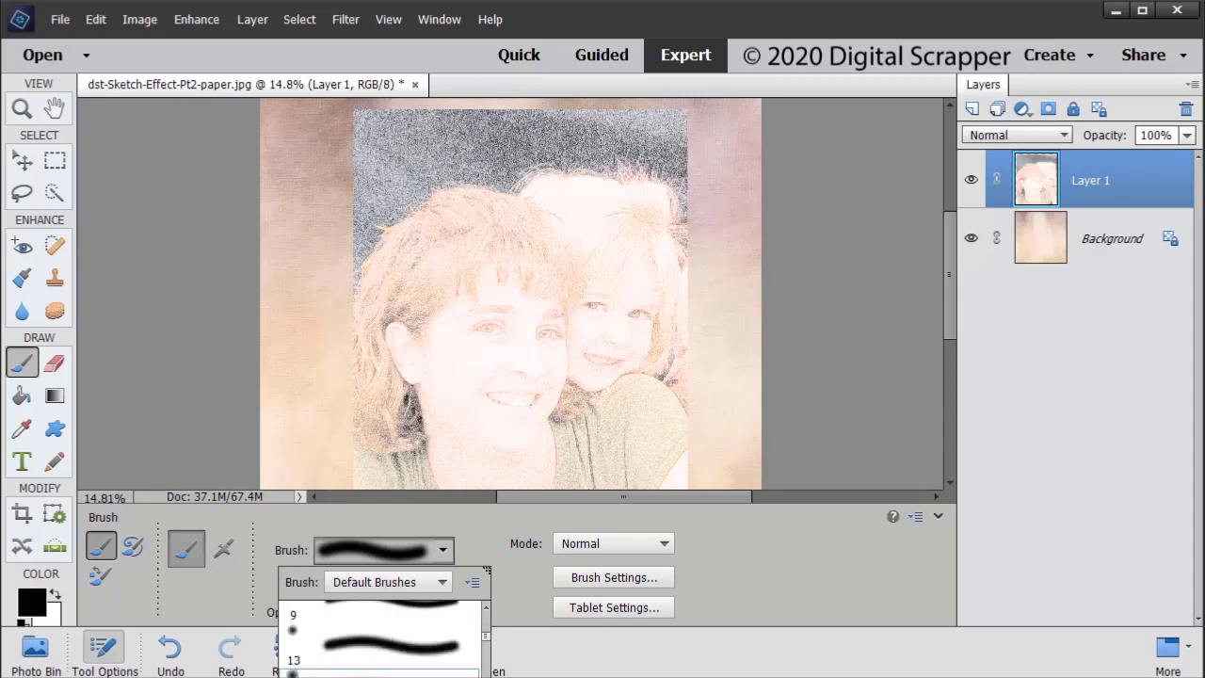
pyautogui.click(350, 649)
pyautogui.click(477, 543)
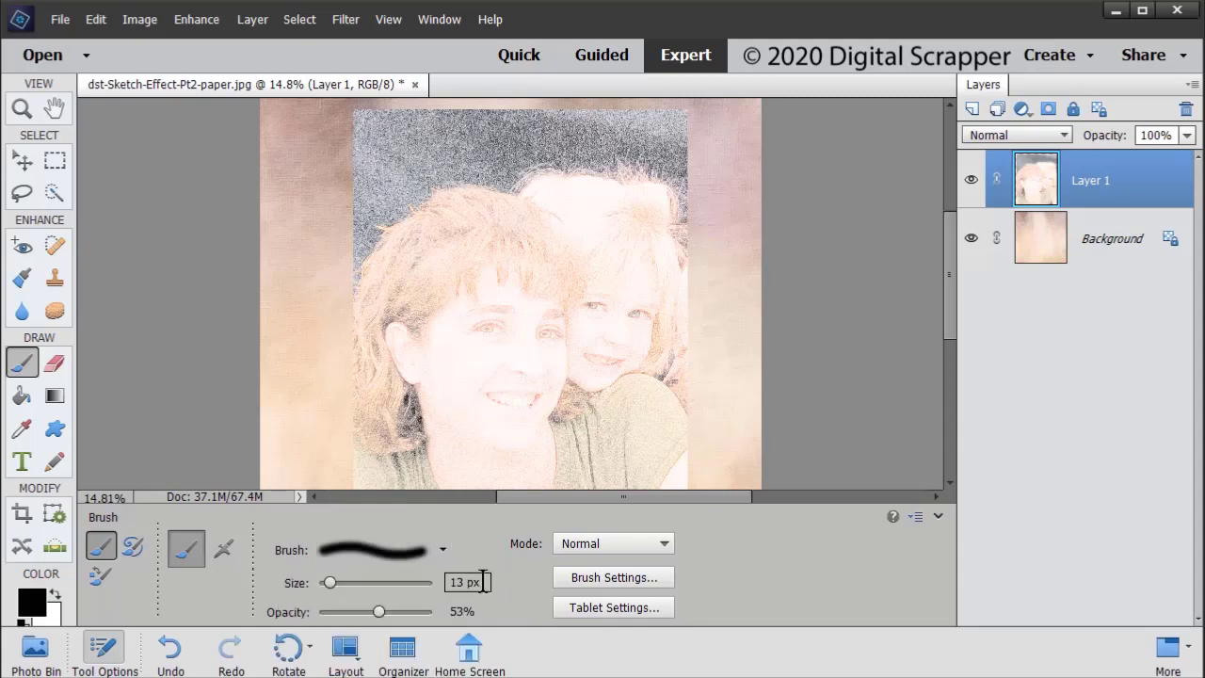
# Set the brush to 400 px, 75% opacity, hardness 0%, and add a layer mask to Layer 1
pyautogui.moveTo(457, 581); pyautogui.dragTo(443, 593)
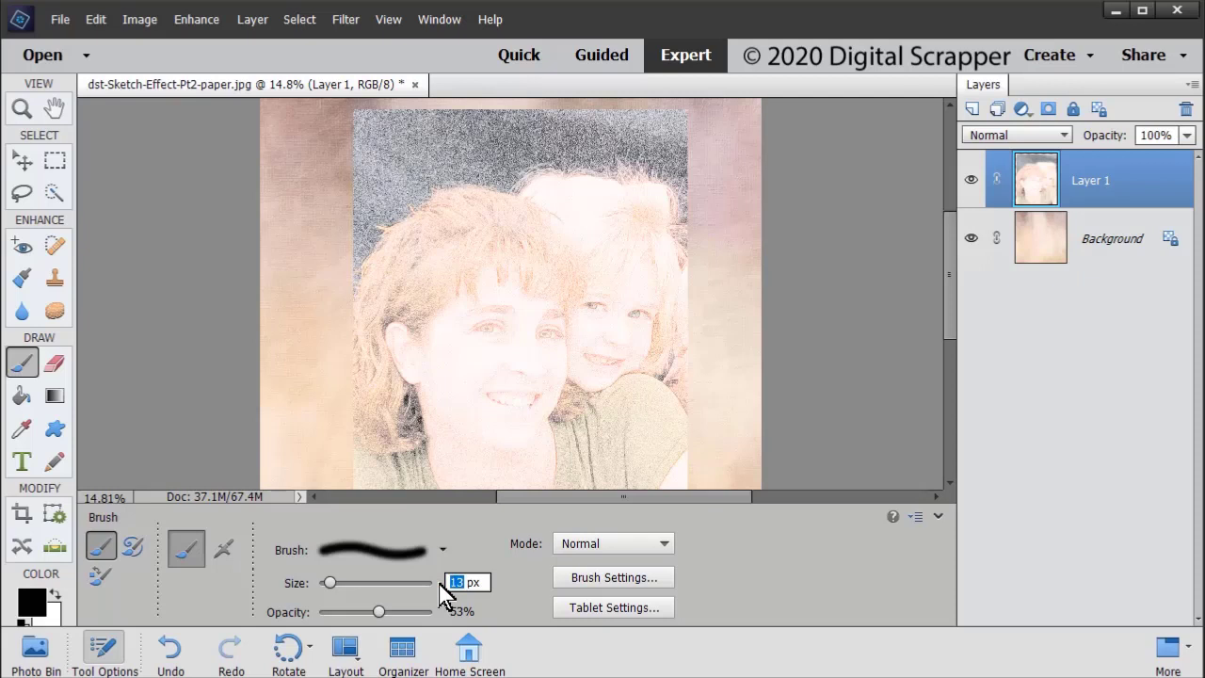
pyautogui.write('400')
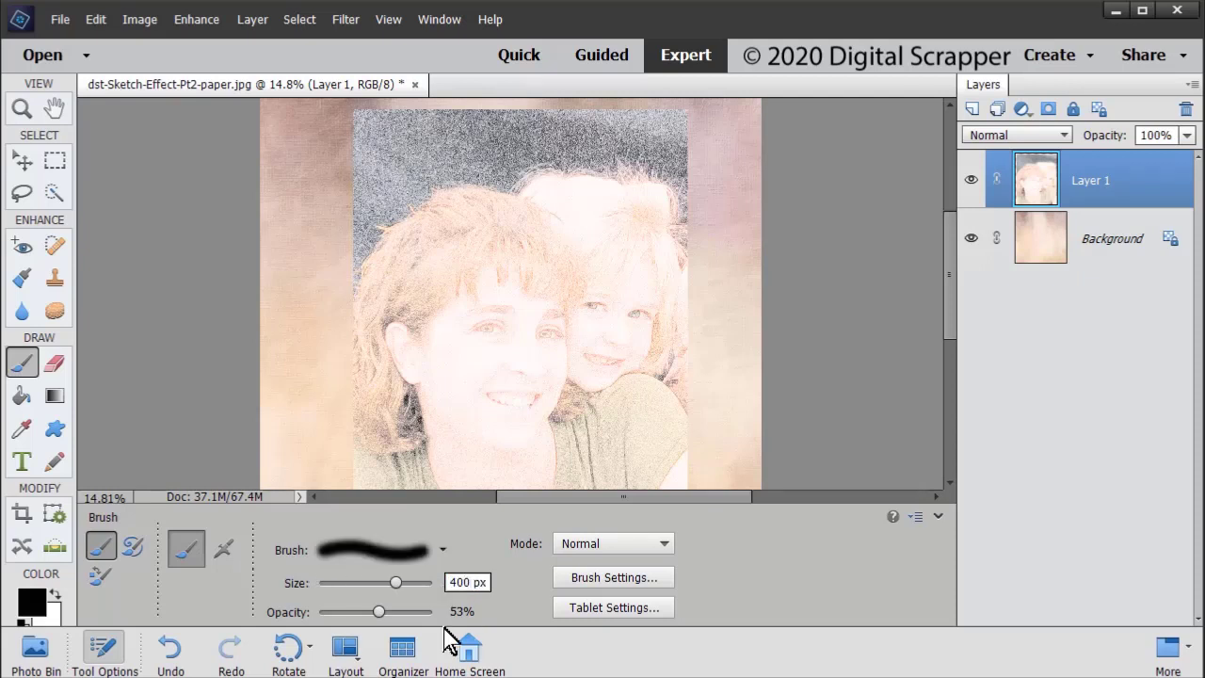
pyautogui.click(460, 611)
pyautogui.write('7')
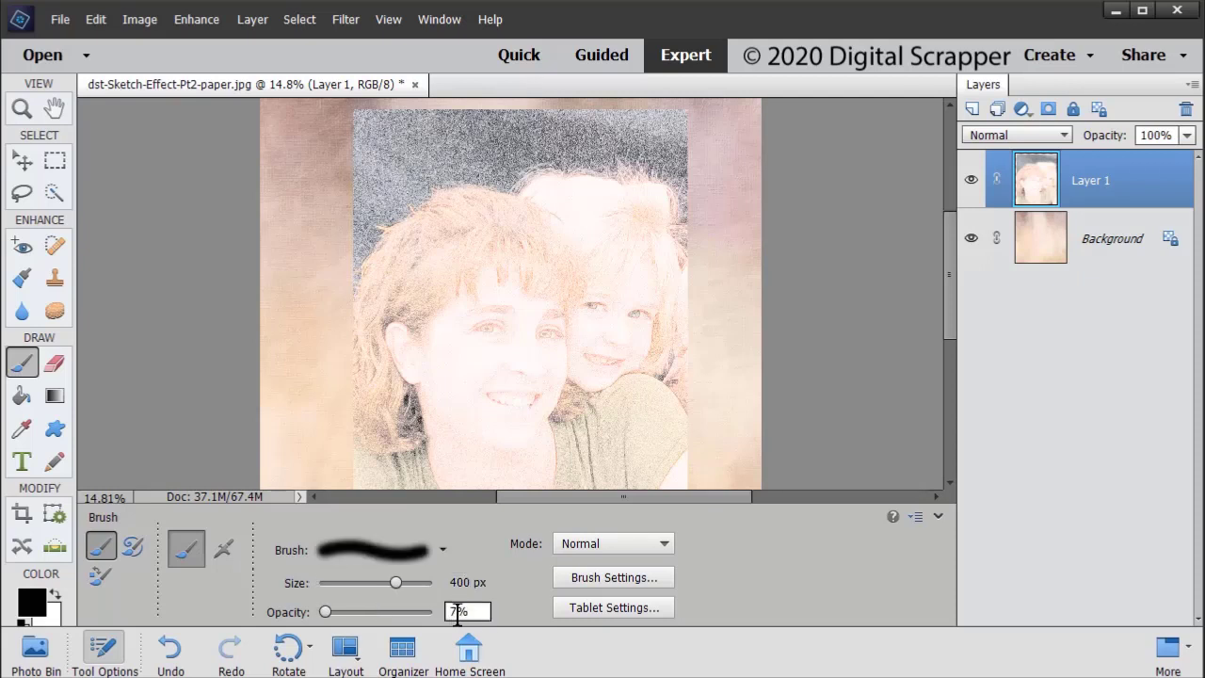
pyautogui.write('5')
pyautogui.click(621, 584)
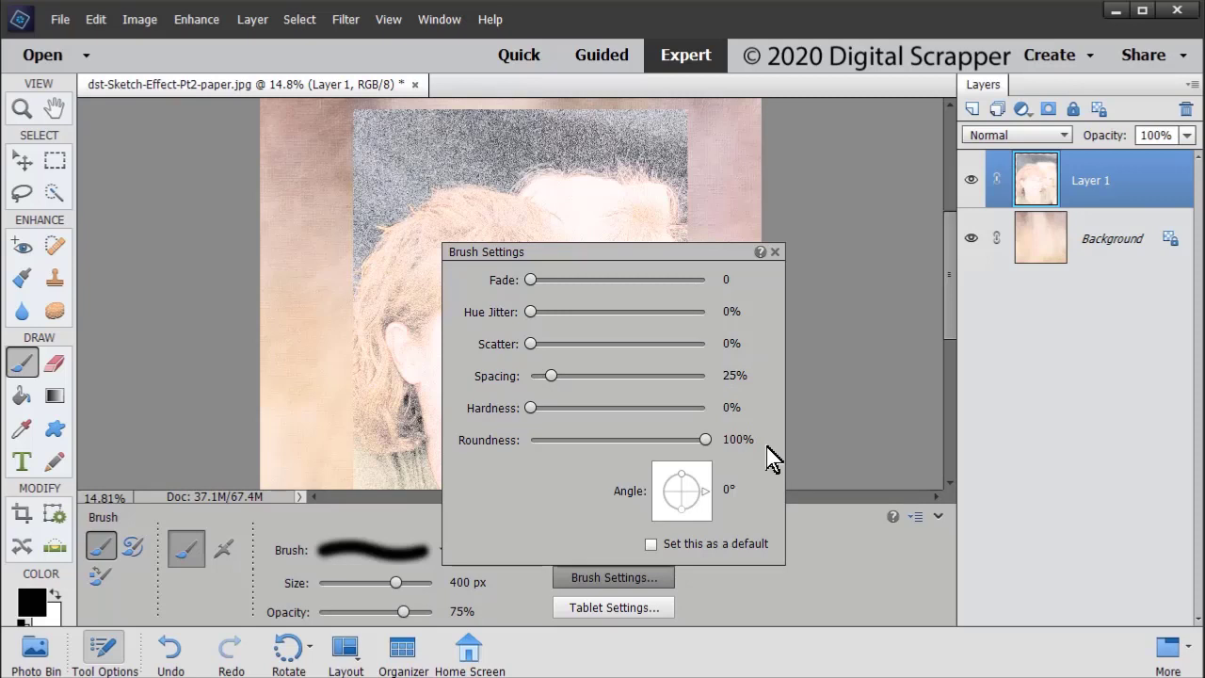
pyautogui.click(843, 412)
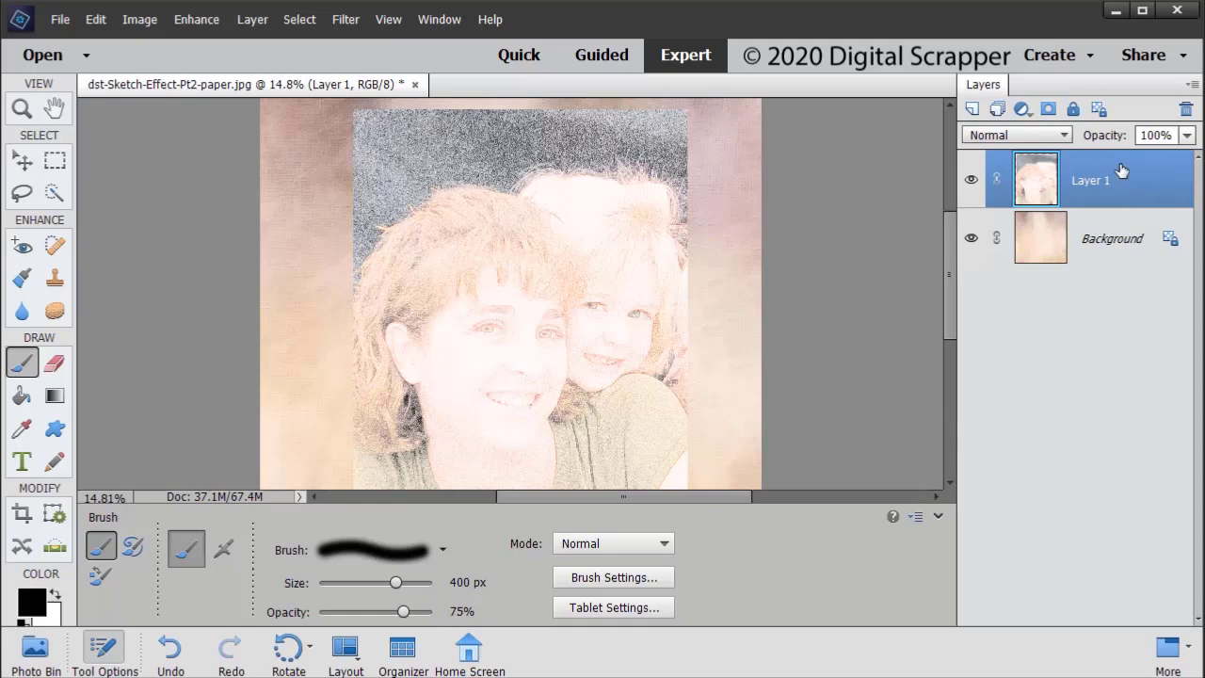
pyautogui.click(1048, 111)
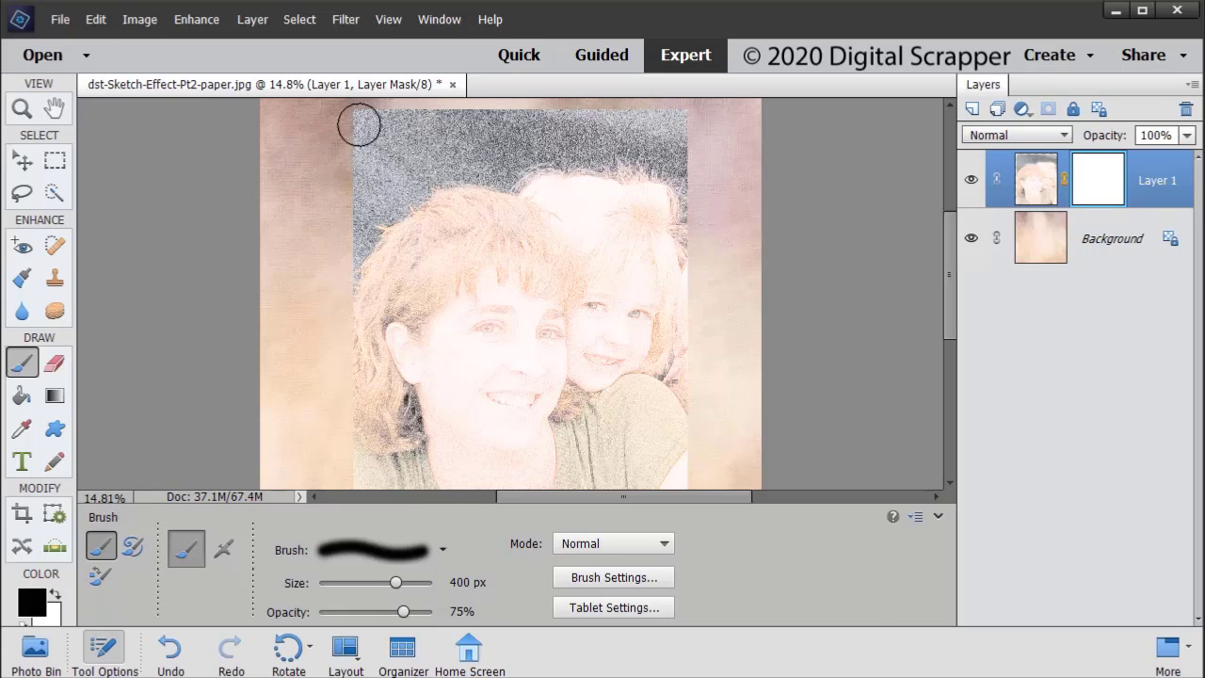
# Paint black on Layer 1's mask to fade the sketch's top edge, raising opacity to 90%
pyautogui.moveTo(358, 124)
pyautogui.mouseDown()
pyautogui.moveTo(459, 114)
pyautogui.moveTo(654, 137)
pyautogui.moveTo(707, 125)
pyautogui.moveTo(510, 113)
pyautogui.moveTo(359, 175)
pyautogui.moveTo(345, 249)
pyautogui.mouseUp()
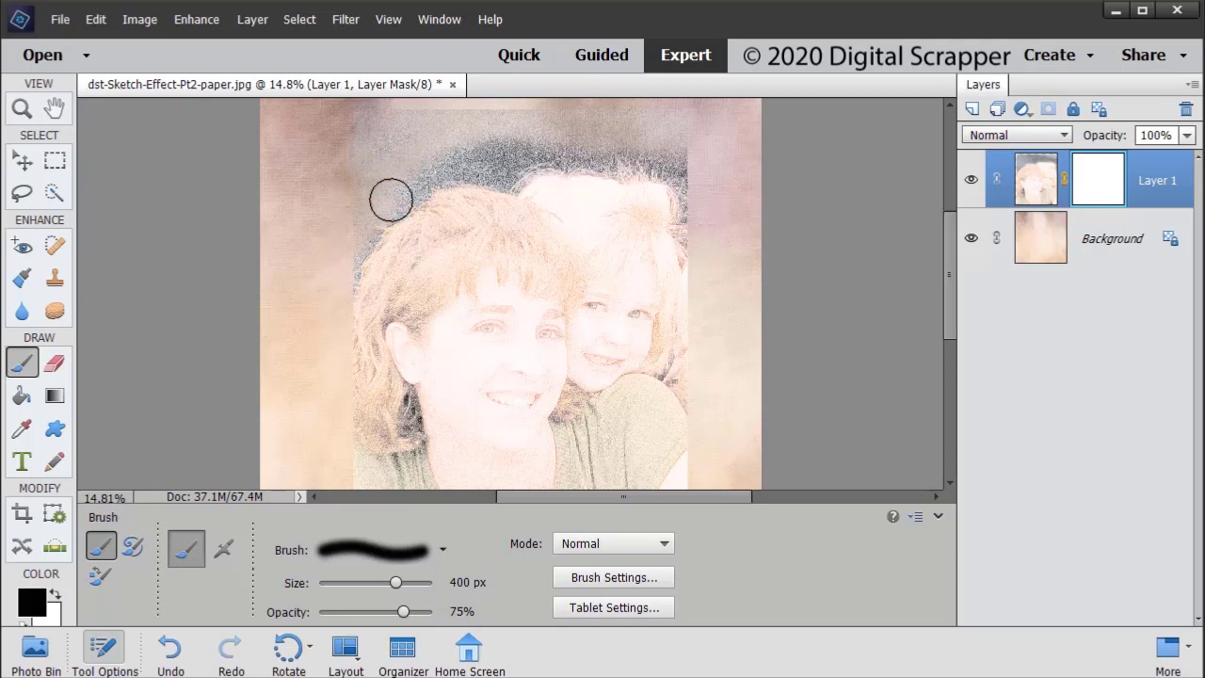
pyautogui.moveTo(391, 200)
pyautogui.mouseDown()
pyautogui.moveTo(425, 172)
pyautogui.moveTo(606, 145)
pyautogui.moveTo(667, 155)
pyautogui.moveTo(696, 181)
pyautogui.moveTo(713, 221)
pyautogui.mouseUp()
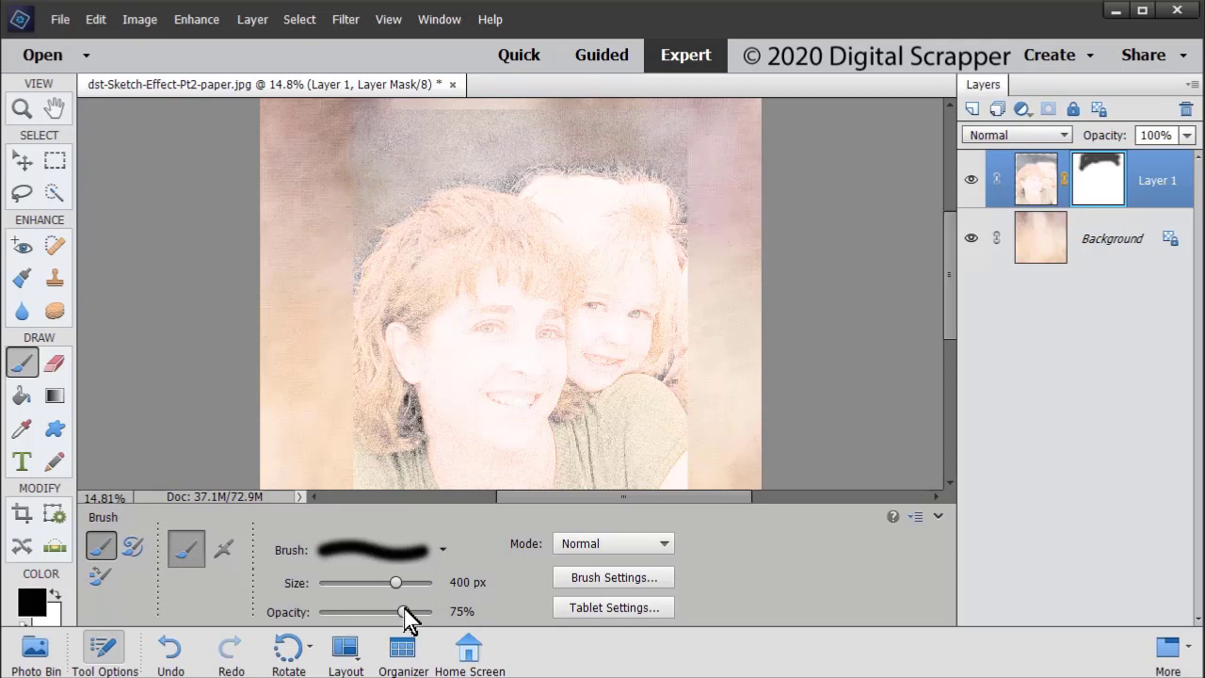
pyautogui.moveTo(406, 613); pyautogui.dragTo(422, 613)
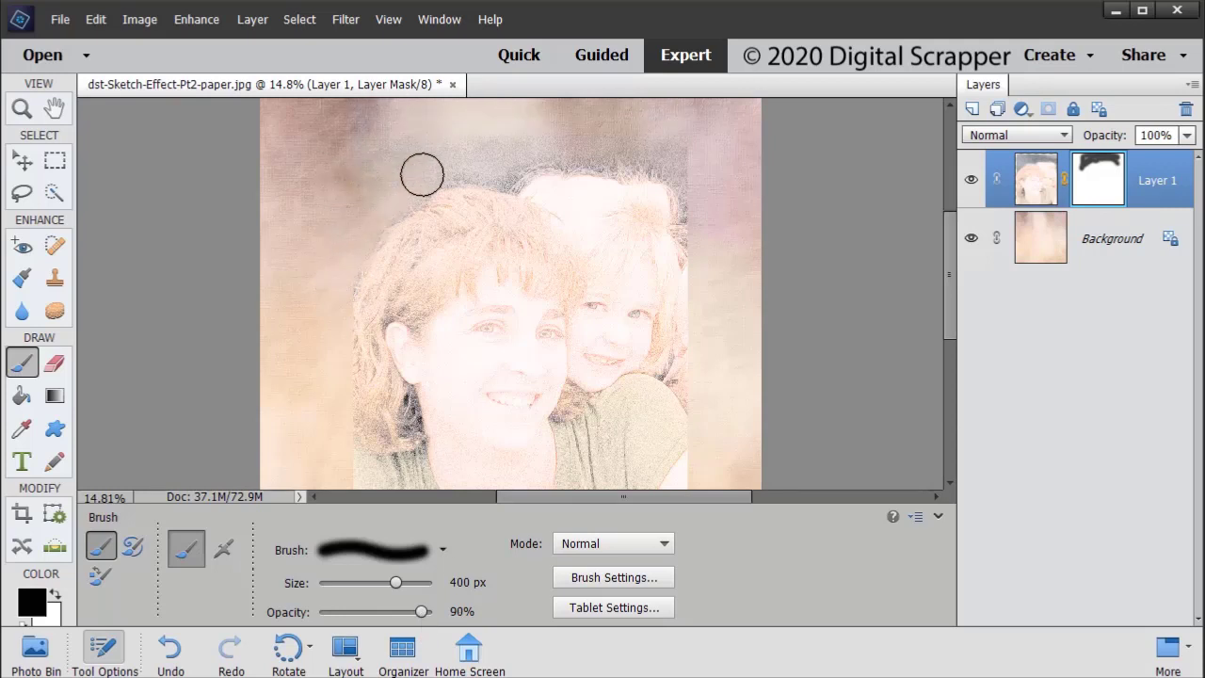
pyautogui.moveTo(420, 172)
pyautogui.mouseDown()
pyautogui.moveTo(575, 152)
pyautogui.moveTo(679, 166)
pyautogui.moveTo(701, 191)
pyautogui.moveTo(699, 256)
pyautogui.moveTo(714, 287)
pyautogui.mouseUp()
# Fade the sketch's bottom, left and right edges into the paper, lowering opacity to 78%
pyautogui.moveTo(954, 315); pyautogui.dragTo(957, 363)
pyautogui.moveTo(681, 374)
pyautogui.mouseDown()
pyautogui.moveTo(527, 398)
pyautogui.moveTo(344, 392)
pyautogui.moveTo(333, 260)
pyautogui.moveTo(347, 328)
pyautogui.moveTo(405, 377)
pyautogui.moveTo(562, 403)
pyautogui.moveTo(656, 374)
pyautogui.moveTo(683, 274)
pyautogui.moveTo(766, 300)
pyautogui.mouseUp()
pyautogui.moveTo(953, 349); pyautogui.dragTo(949, 337)
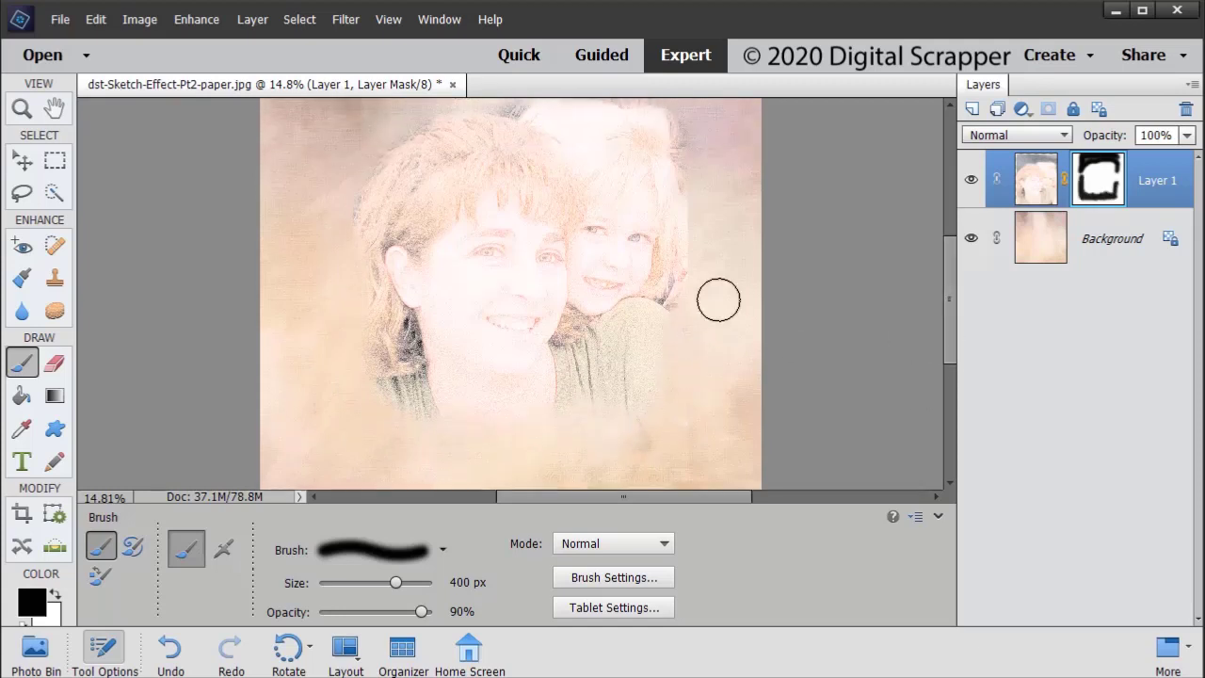
pyautogui.moveTo(712, 276); pyautogui.dragTo(713, 293)
pyautogui.moveTo(418, 612); pyautogui.dragTo(407, 612)
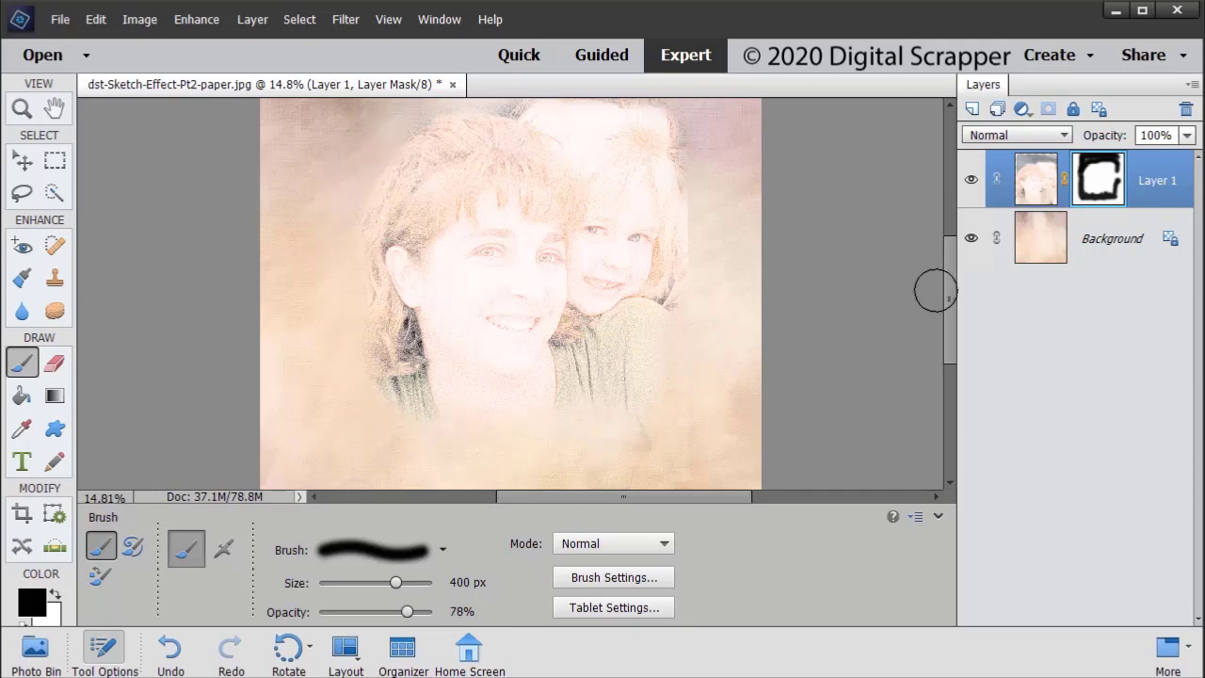
pyautogui.moveTo(951, 314); pyautogui.dragTo(952, 296)
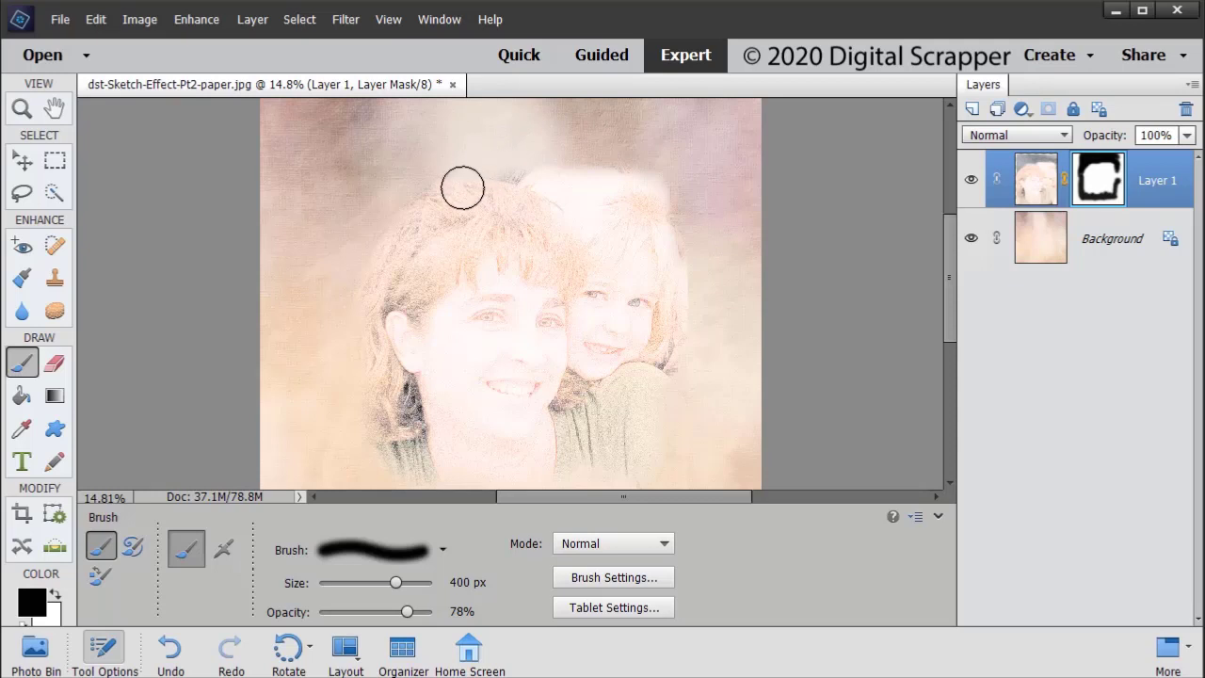
# Shrink the brush, paint the mask around the girl at 53% opacity, and collapse Tool Options
pyautogui.press('[')
pyautogui.press('[')
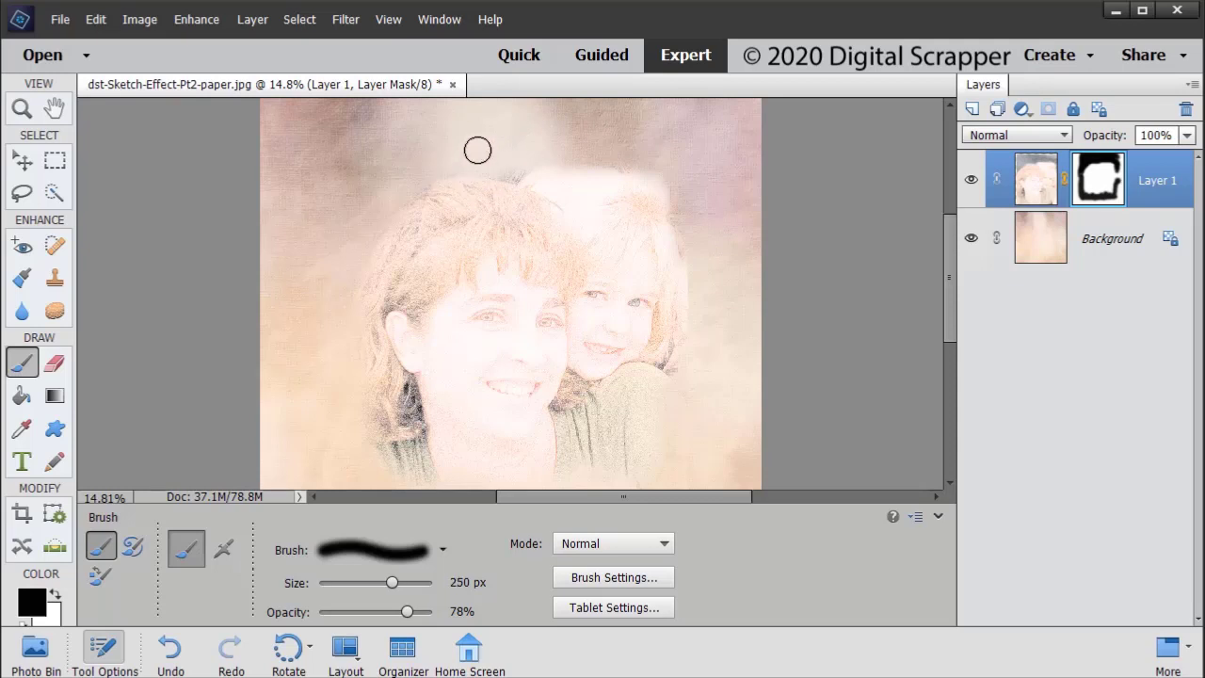
pyautogui.press('[')
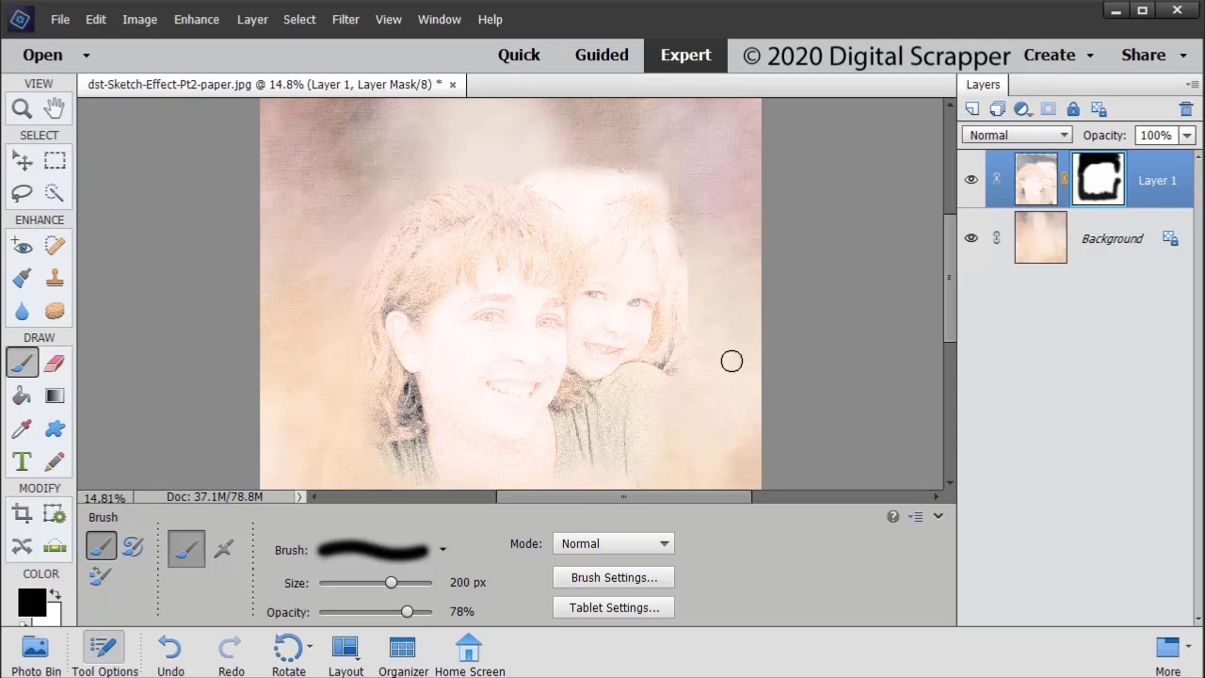
pyautogui.moveTo(949, 295); pyautogui.dragTo(949, 333)
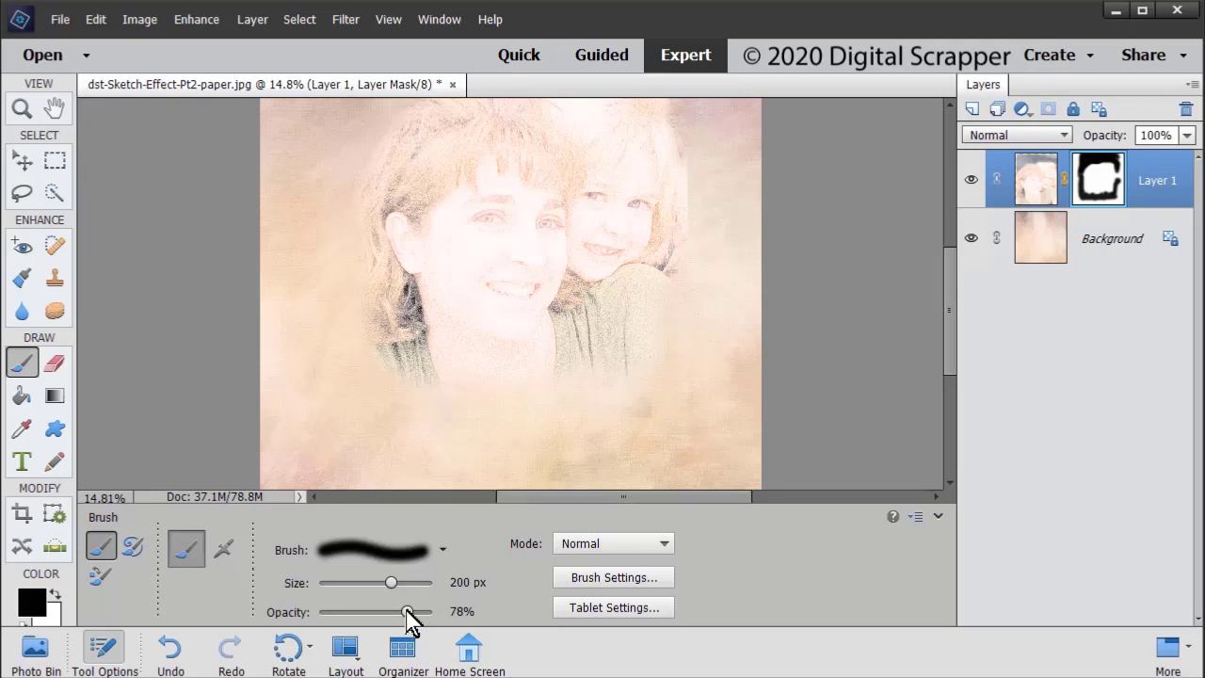
pyautogui.moveTo(403, 609); pyautogui.dragTo(379, 612)
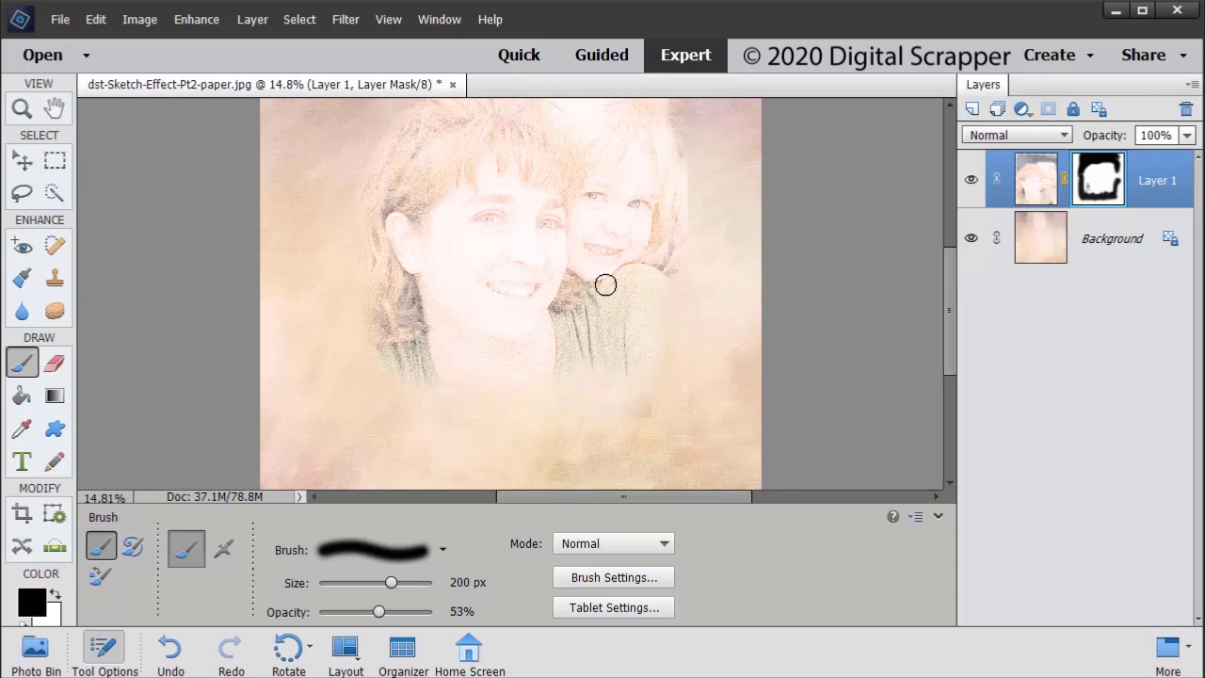
pyautogui.click(939, 518)
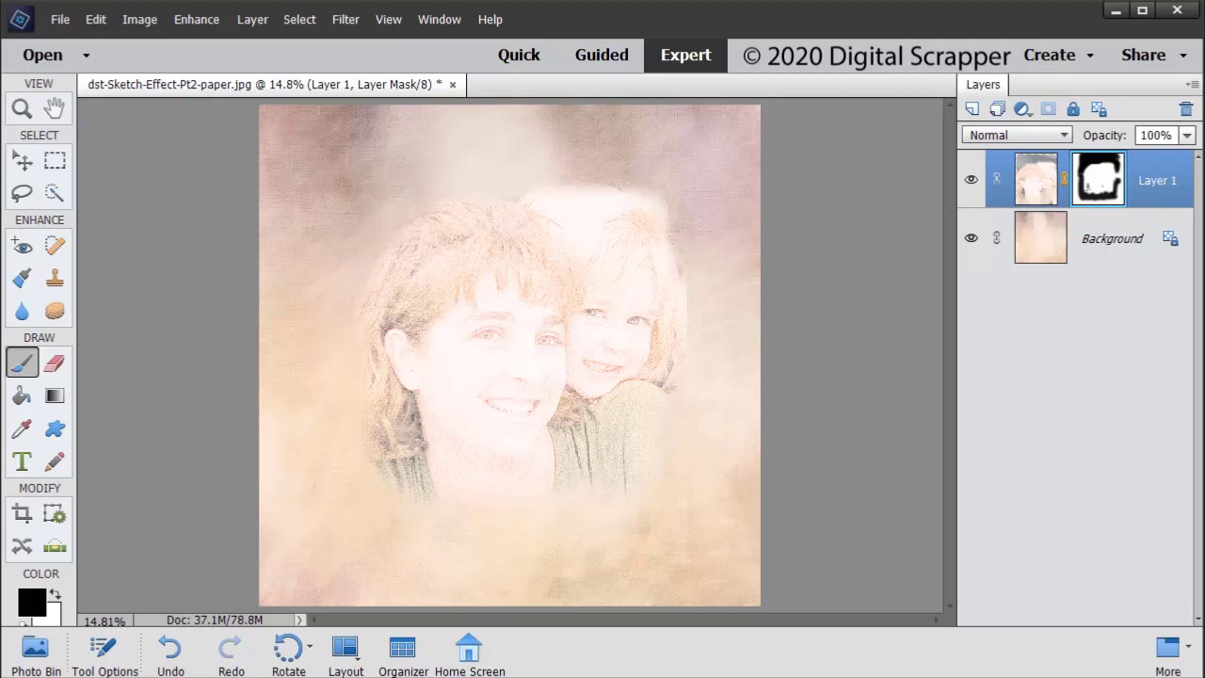
# Fade the girl's right edge on the mask, restore part of her face with white, then return to black
pyautogui.moveTo(688, 226); pyautogui.dragTo(655, 317)
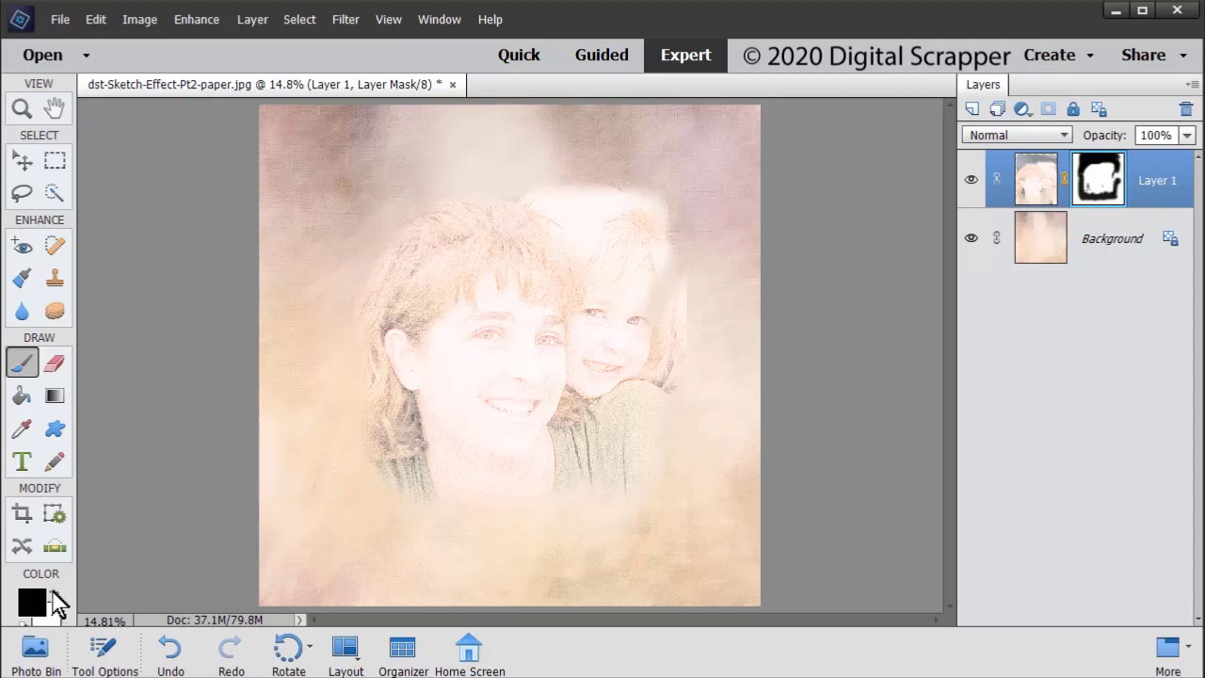
pyautogui.click(54, 593)
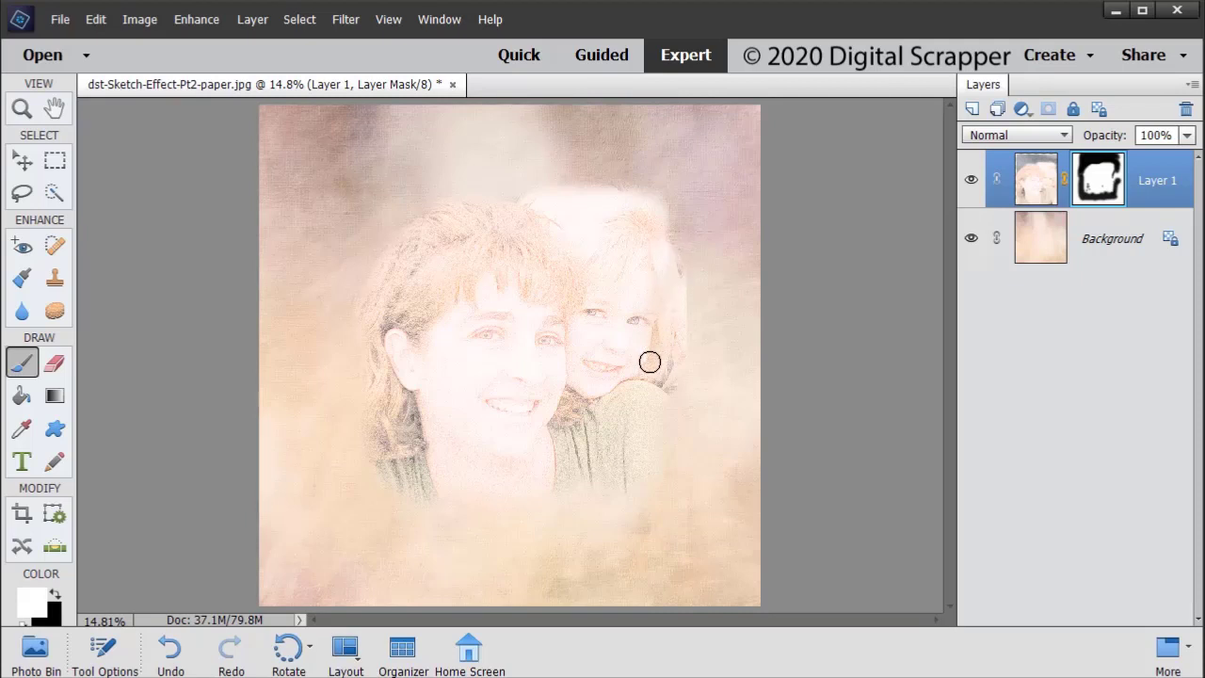
pyautogui.press('x')
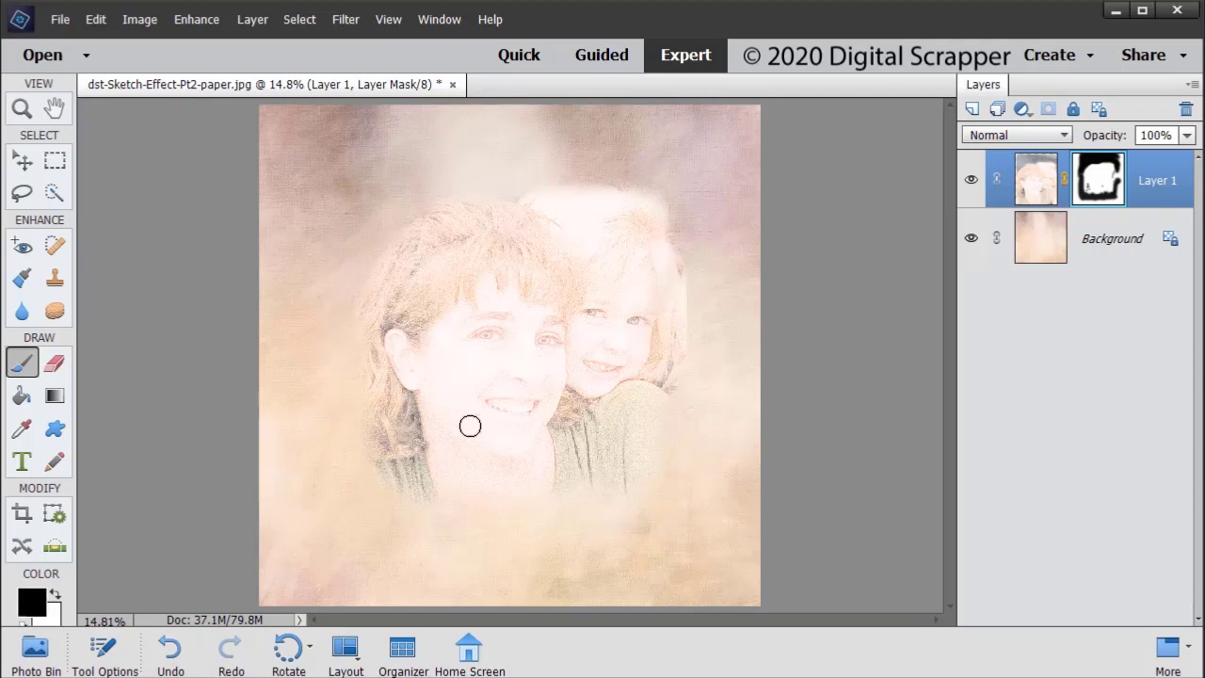